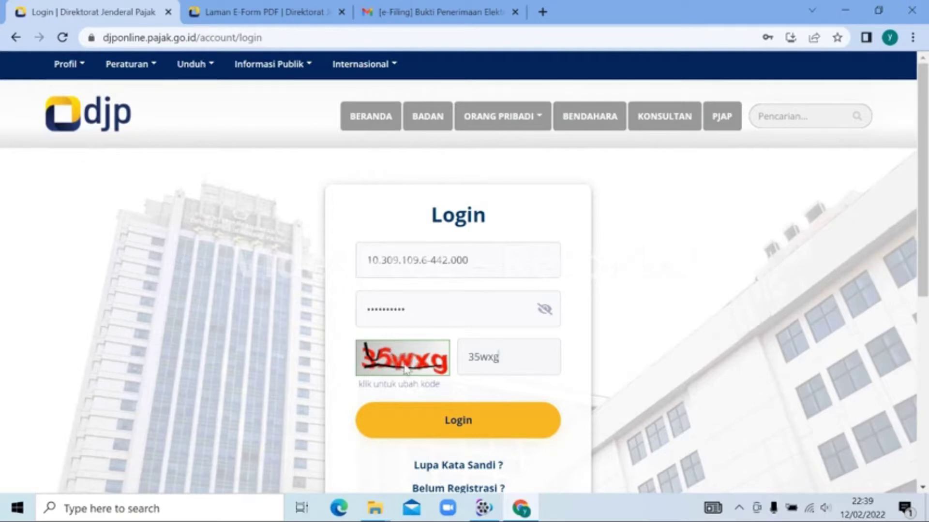
Log in to the DJP Online account and open the e-Form PDF service under Lapor
{"action": "left_click", "coordinate": [428, 420]}
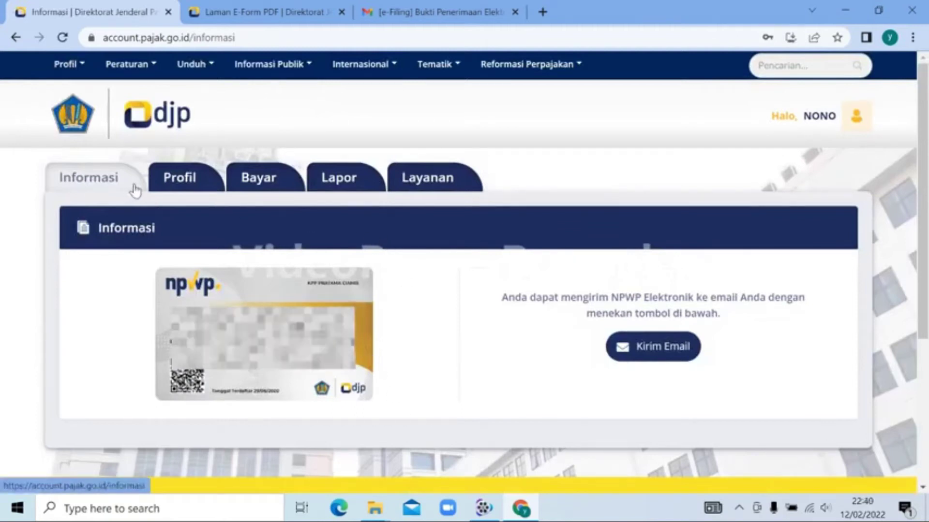
{"action": "left_click", "coordinate": [349, 178]}
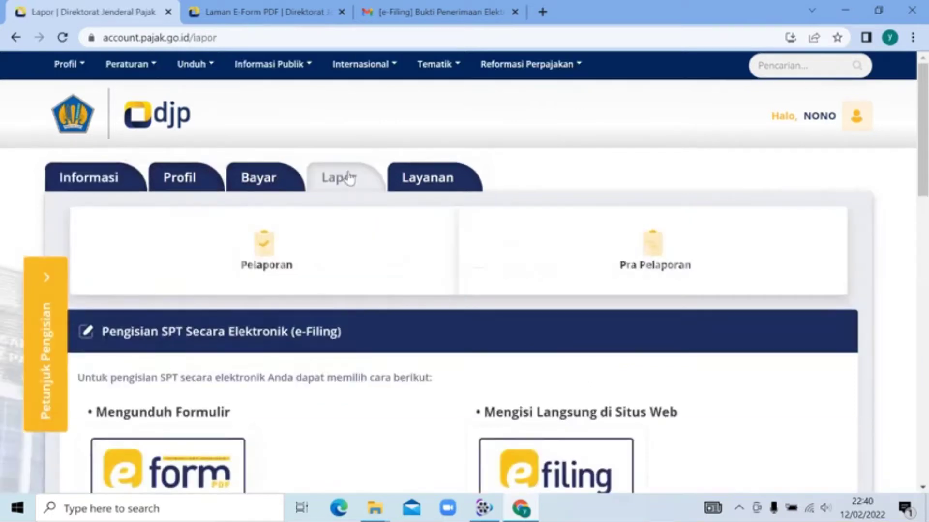
{"action": "left_click_drag", "start_coordinate": [924, 171], "coordinate": [924, 198]}
{"action": "left_click", "coordinate": [164, 385]}
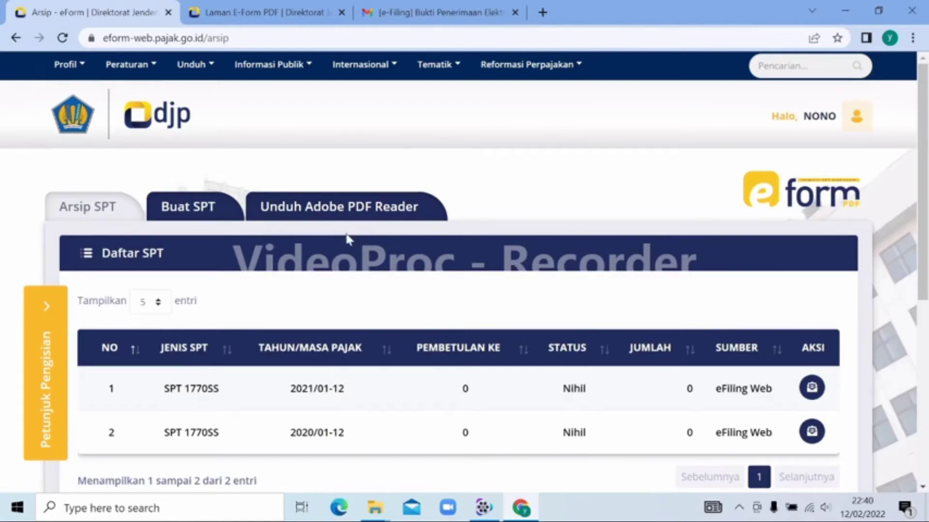
Start a new SPT, answer Ya to running a business or freelance work, and choose E-Form SPT Tahunan Orang Pribadi Formulir 1770
{"action": "left_click", "coordinate": [179, 203]}
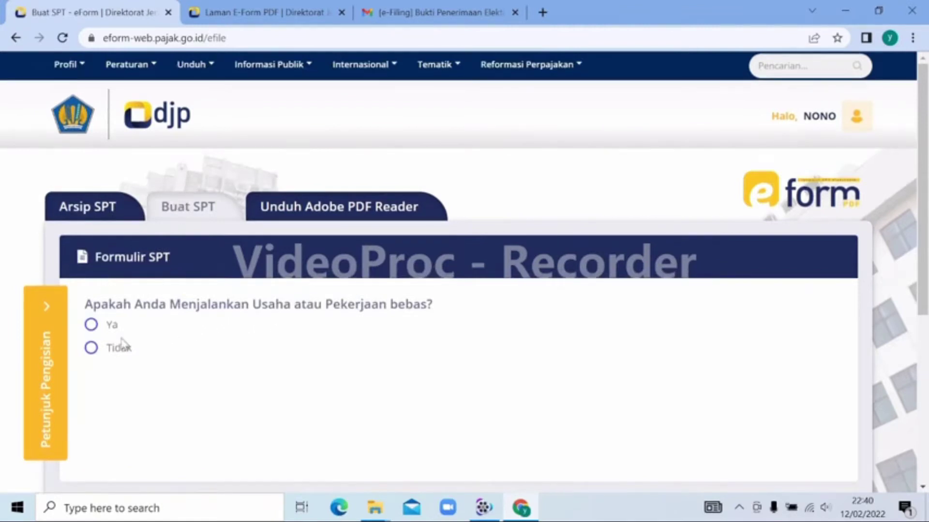
{"action": "left_click", "coordinate": [92, 325]}
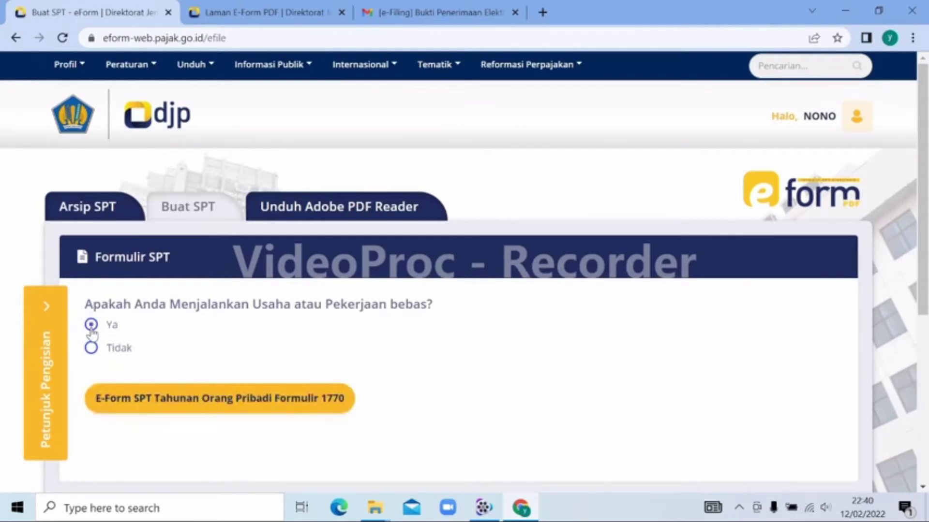
{"action": "left_click", "coordinate": [218, 405]}
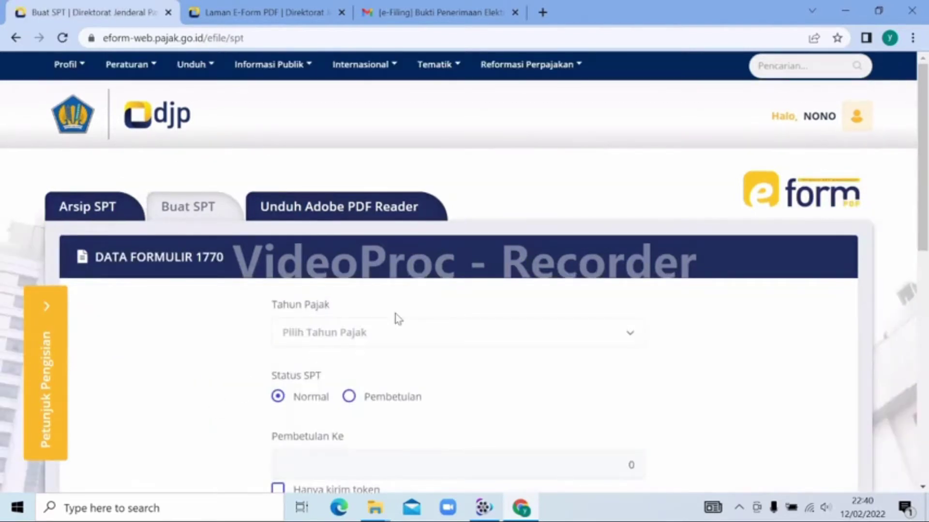
Set the tax year to 2021 and the SPT status to Normal, and submit the form request
{"action": "left_click", "coordinate": [392, 335]}
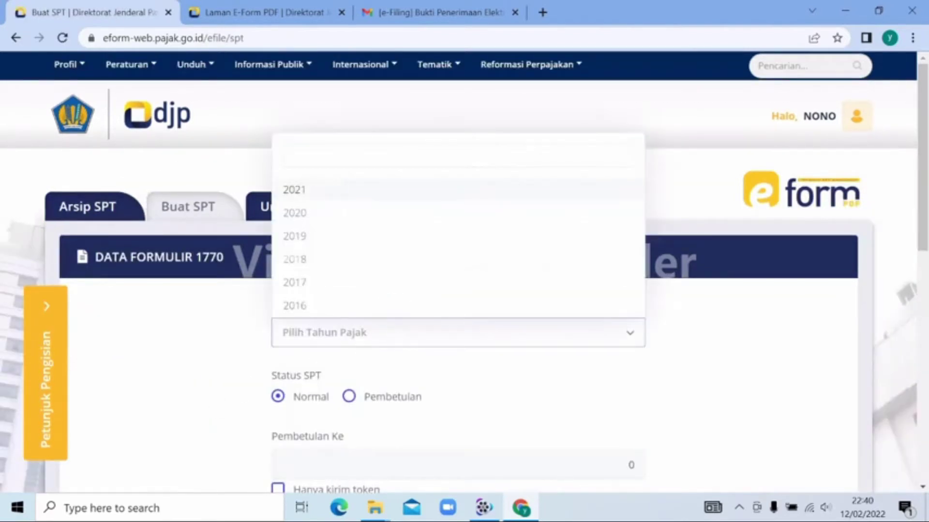
{"action": "left_click", "coordinate": [329, 190]}
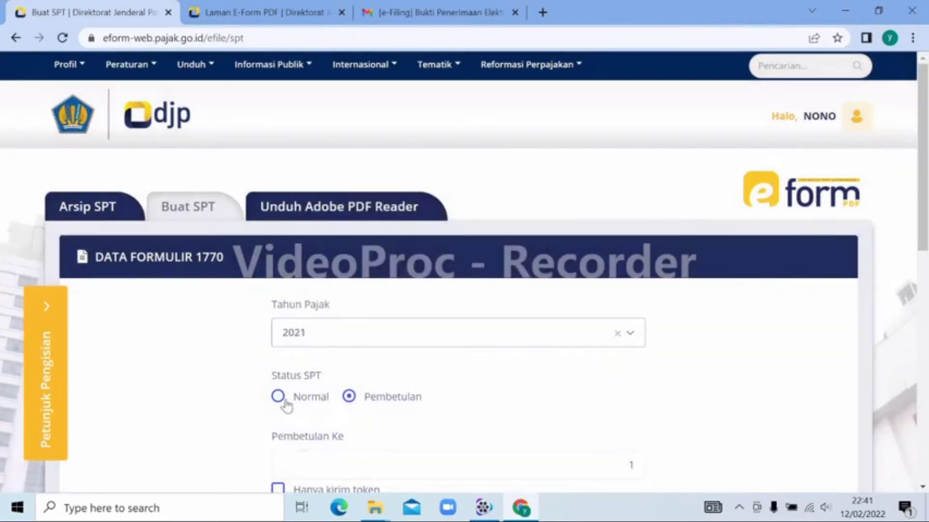
{"action": "left_click", "coordinate": [278, 398]}
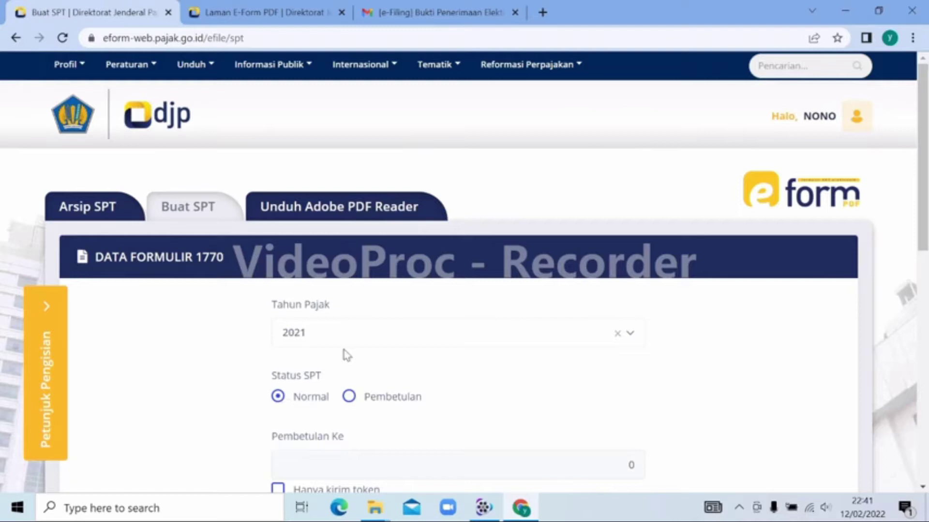
{"action": "left_click", "coordinate": [350, 397]}
{"action": "left_click", "coordinate": [279, 397]}
{"action": "left_click_drag", "start_coordinate": [922, 205], "coordinate": [918, 312]}
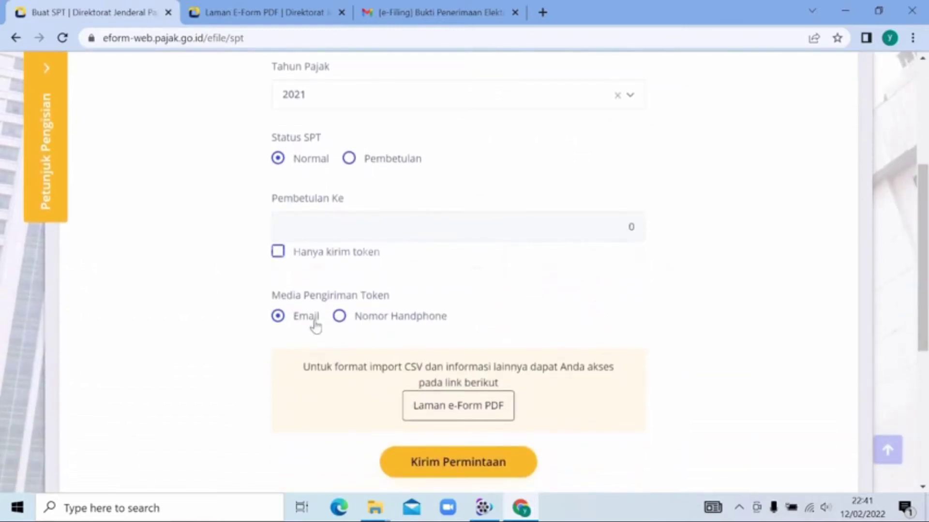
{"action": "left_click", "coordinate": [432, 464]}
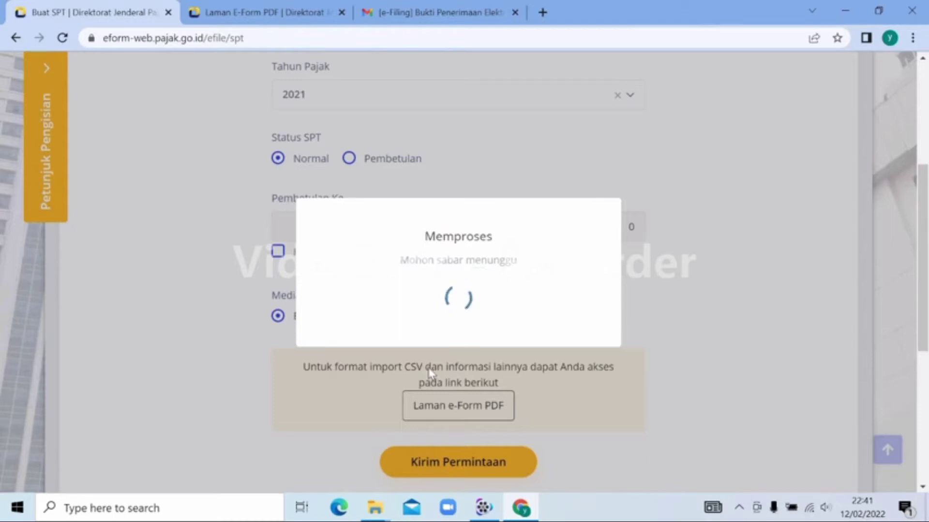
{"action": "left_click", "coordinate": [474, 333]}
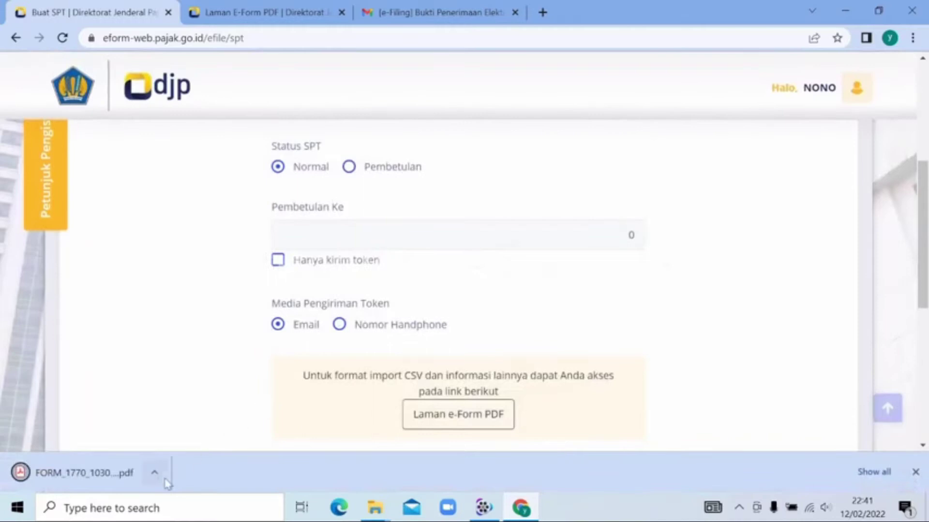
Show the downloaded 2021 Form 1770 PDF in its folder and open it with Adobe Acrobat Reader DC
{"action": "left_click", "coordinate": [158, 479]}
{"action": "left_click", "coordinate": [217, 423]}
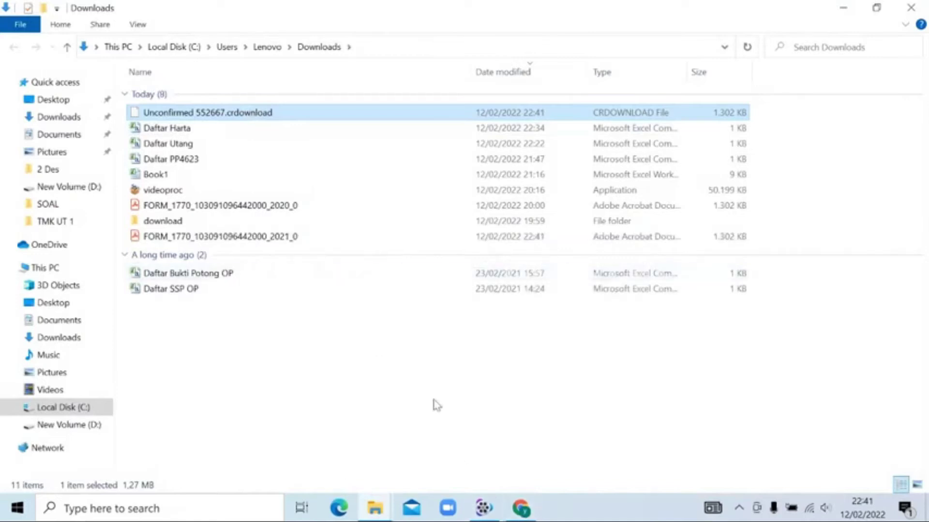
{"action": "left_click", "coordinate": [294, 241]}
{"action": "right_click", "coordinate": [295, 244]}
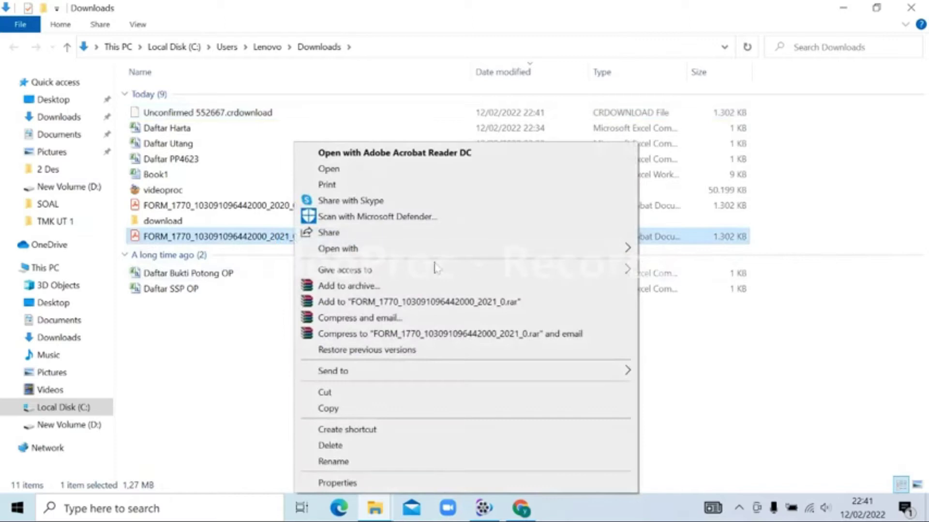
{"action": "mouse_move", "coordinate": [604, 250]}
{"action": "left_click", "coordinate": [663, 256]}
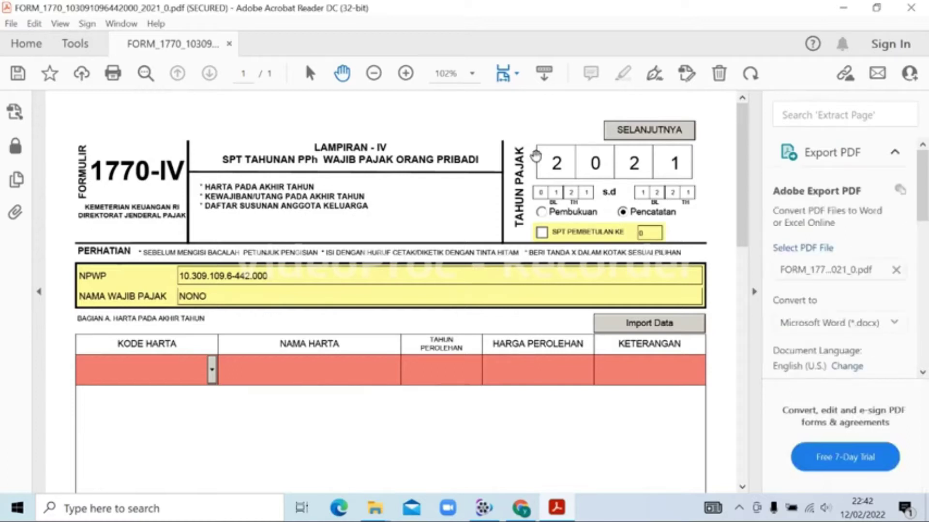
Choose Pencatatan and fill the first asset row with 011 - Uang Tunai, KAS, year 2021, price 1.000.000 and remark "-"
{"action": "left_click", "coordinate": [541, 213]}
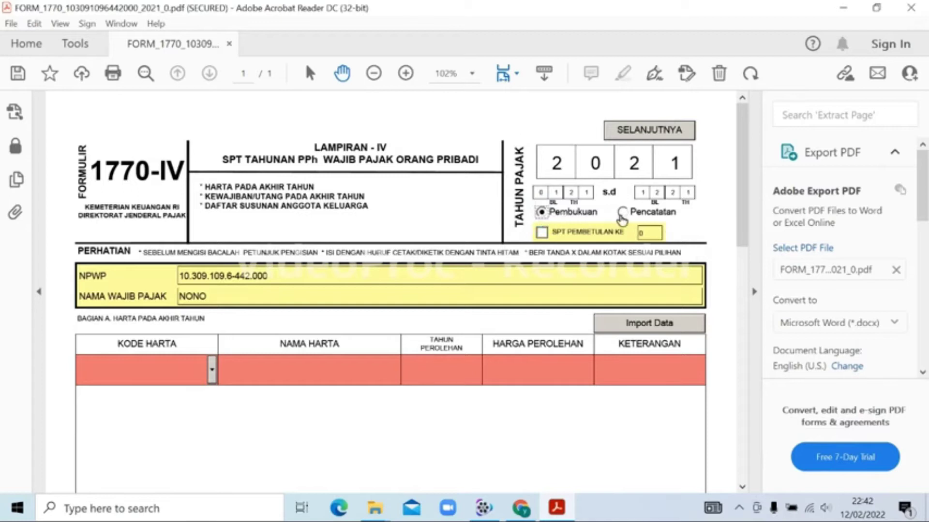
{"action": "left_click", "coordinate": [623, 213]}
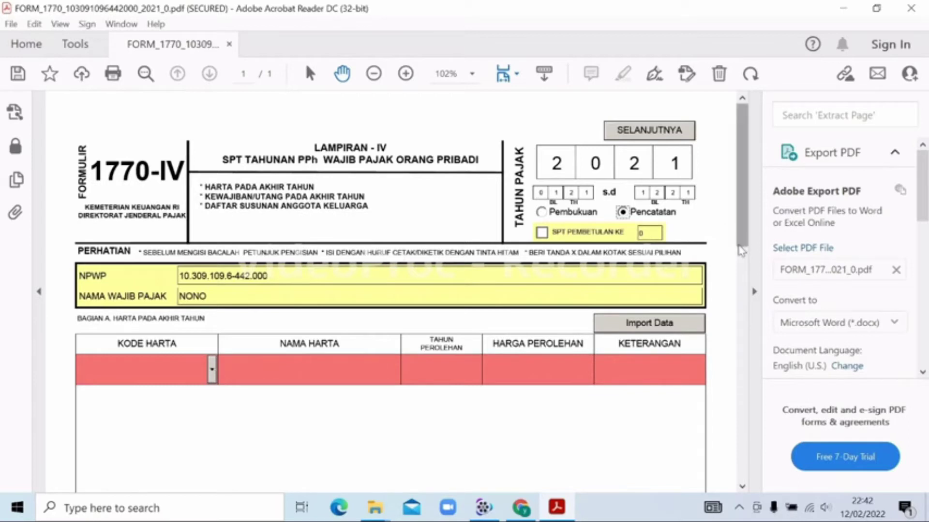
{"action": "left_click_drag", "start_coordinate": [739, 239], "coordinate": [738, 249]}
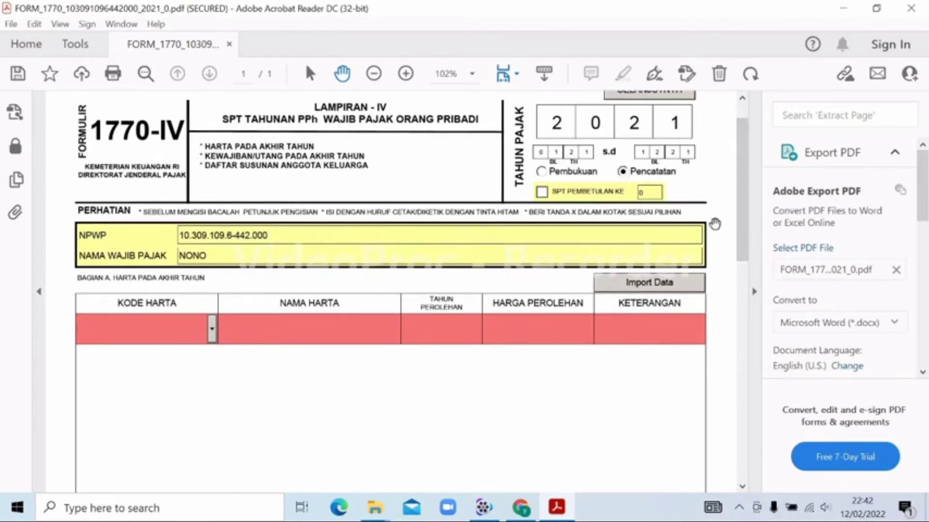
{"action": "left_click", "coordinate": [211, 330]}
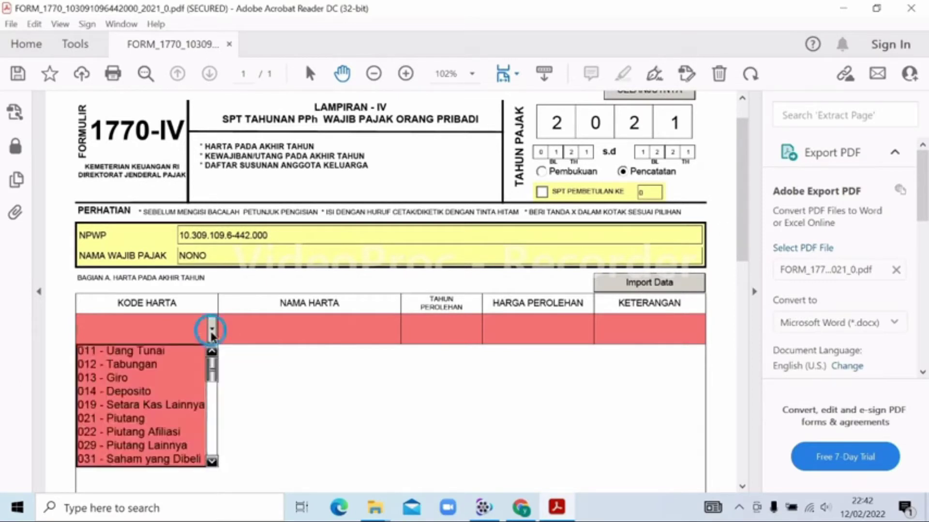
{"action": "key", "text": "Return"}
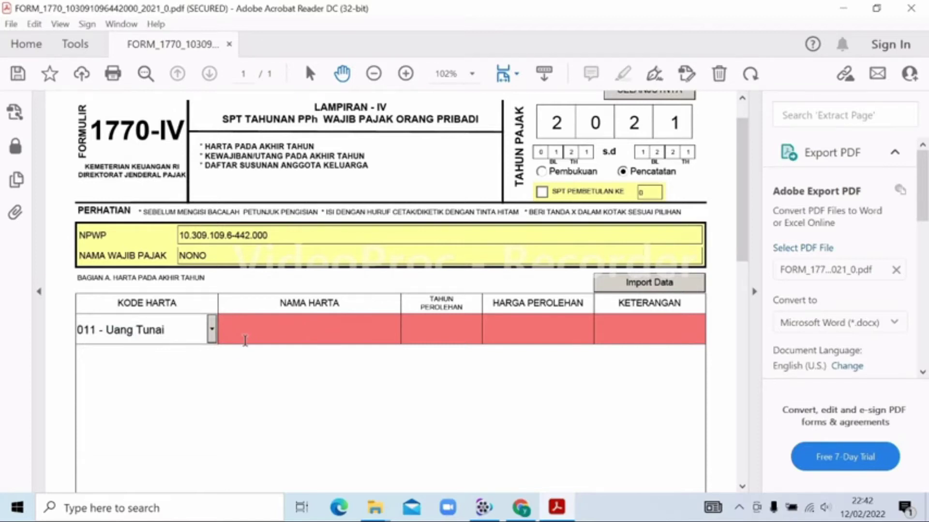
{"action": "key", "text": "Tab"}
{"action": "type", "text": "2021"}
{"action": "key", "text": "Tab"}
{"action": "type", "text": "1.000.000"}
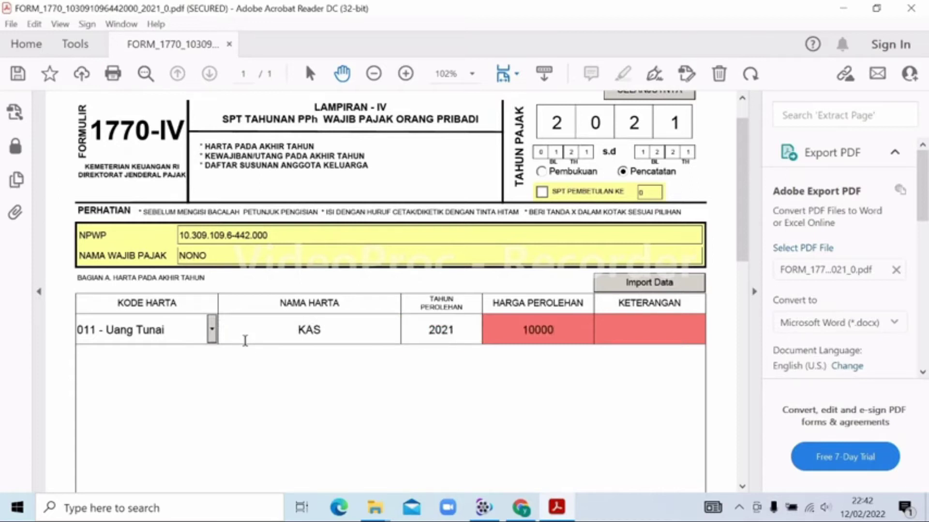
{"action": "key", "text": "Tab"}
{"action": "key", "text": "Tab"}
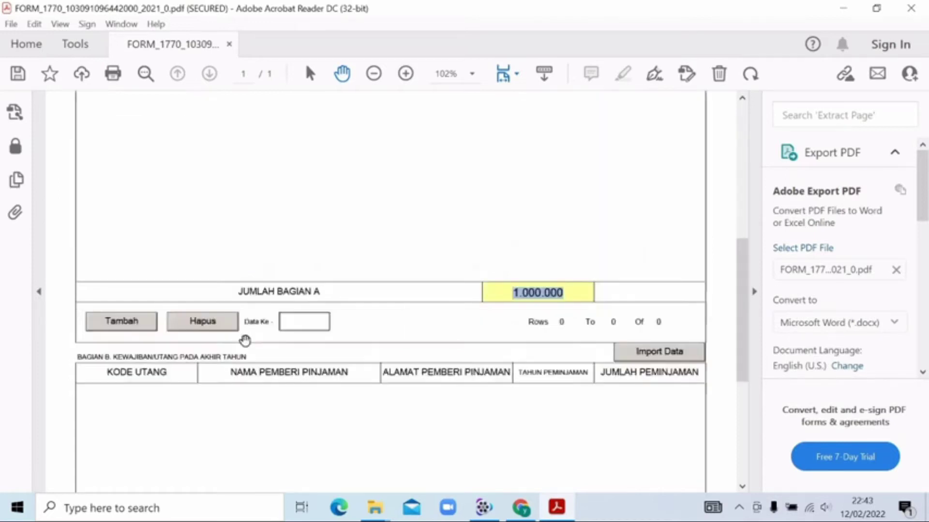
Add an empty second row to the asset table and delete it as data row 2
{"action": "left_click_drag", "start_coordinate": [743, 321], "coordinate": [710, 301]}
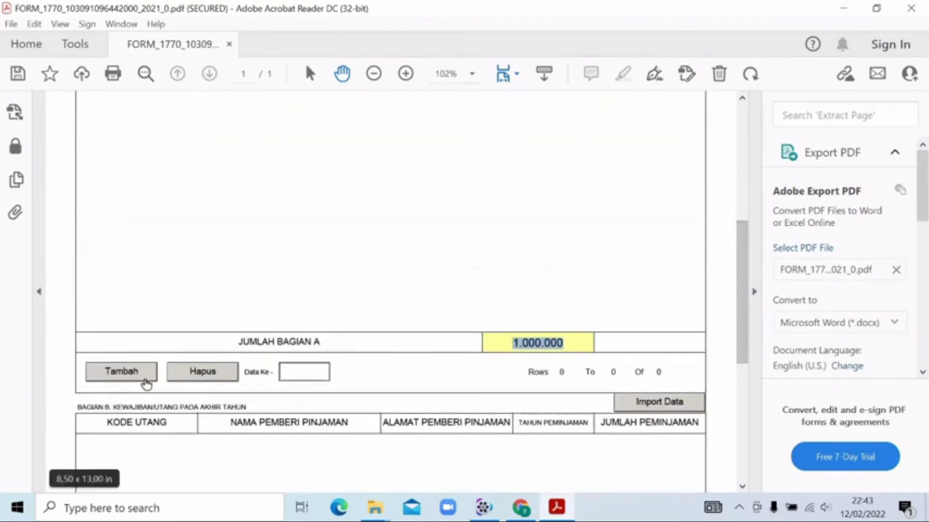
{"action": "left_click", "coordinate": [135, 375]}
{"action": "left_click_drag", "start_coordinate": [741, 247], "coordinate": [726, 191]}
{"action": "left_click", "coordinate": [200, 219]}
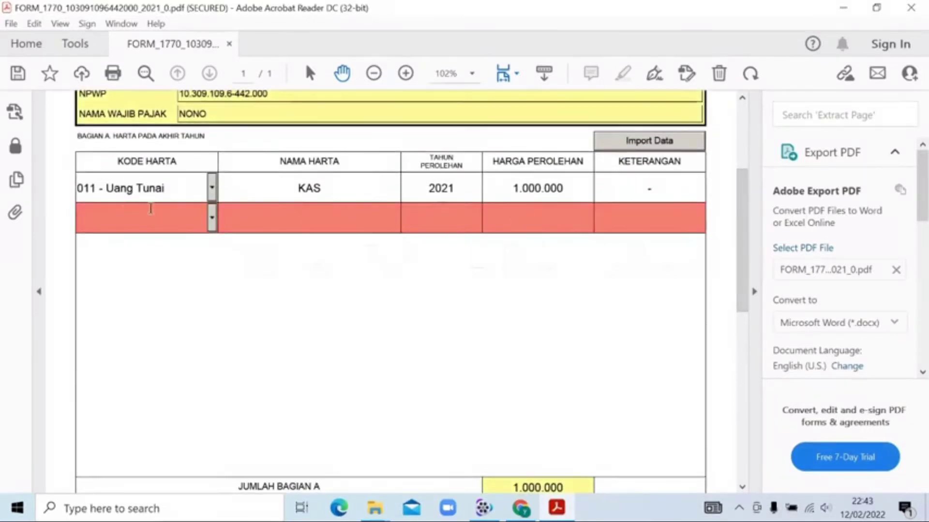
{"action": "left_click_drag", "start_coordinate": [740, 251], "coordinate": [732, 337]}
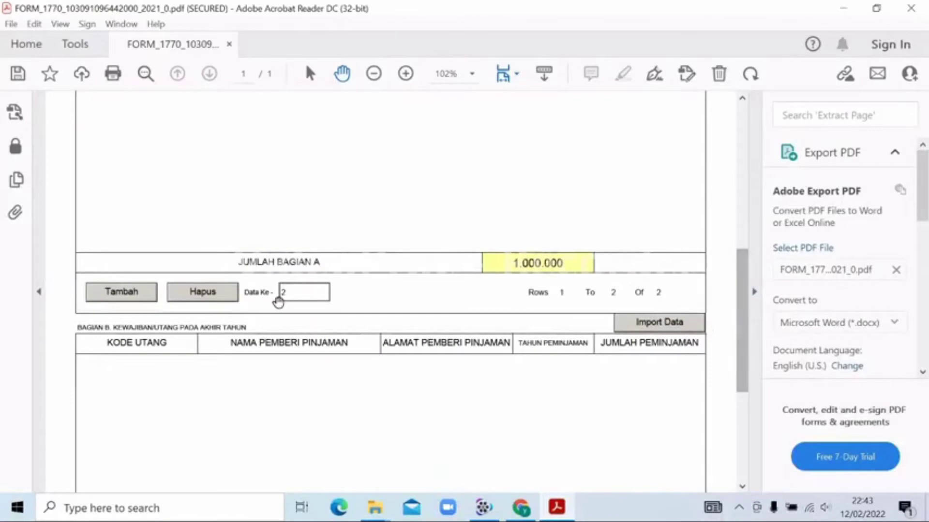
{"action": "left_click", "coordinate": [215, 293]}
{"action": "left_click_drag", "start_coordinate": [744, 290], "coordinate": [742, 172]}
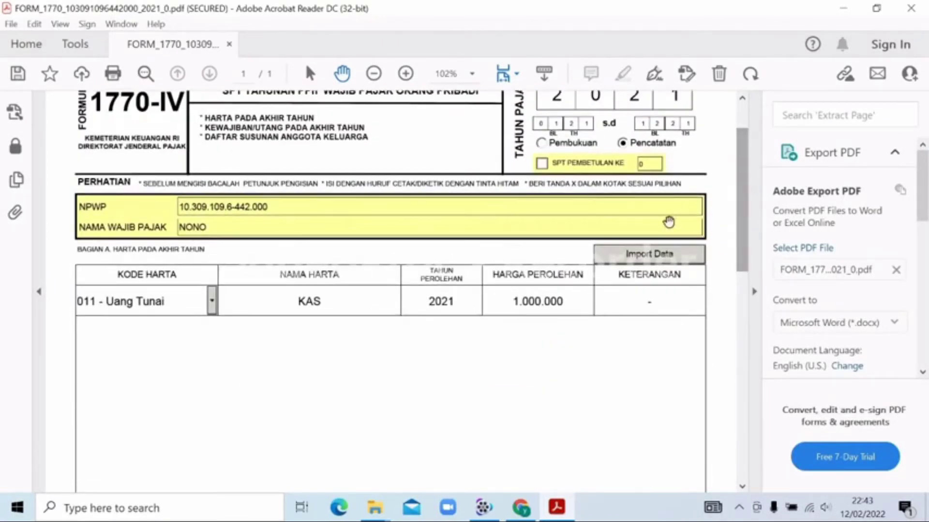
{"action": "left_click", "coordinate": [650, 255]}
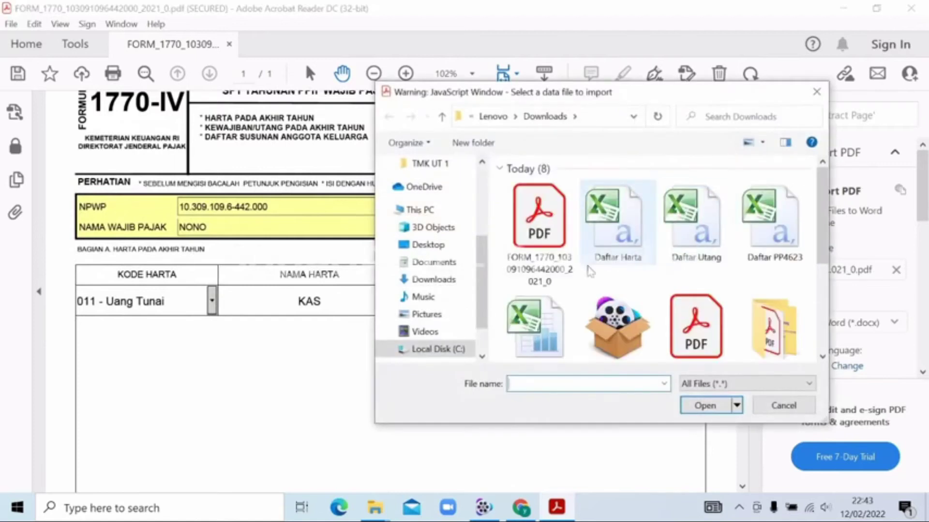
{"action": "left_click", "coordinate": [776, 406]}
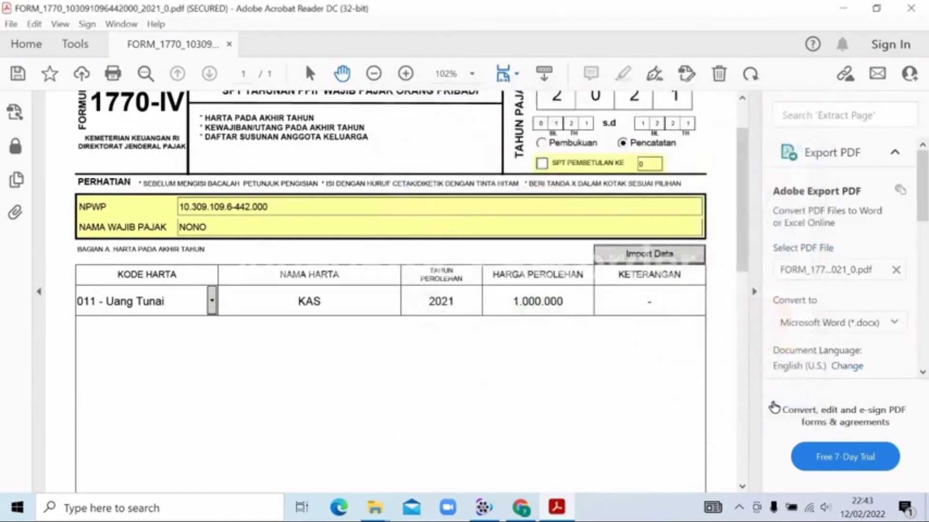
Switch to Chrome, open the Laman e-Form PDF page and download the SPT 1770 CSV format and filling example
{"action": "left_click", "coordinate": [521, 508]}
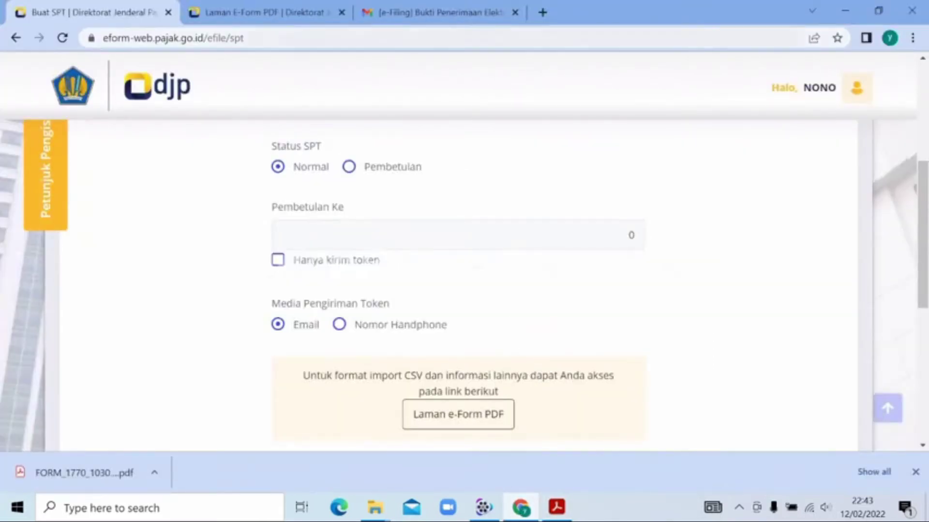
{"action": "left_click", "coordinate": [452, 417]}
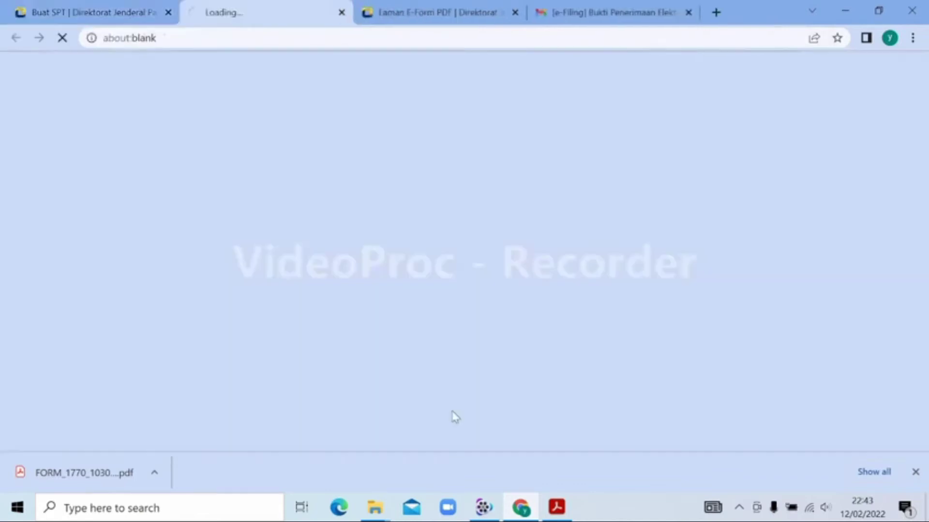
{"action": "left_click", "coordinate": [515, 12]}
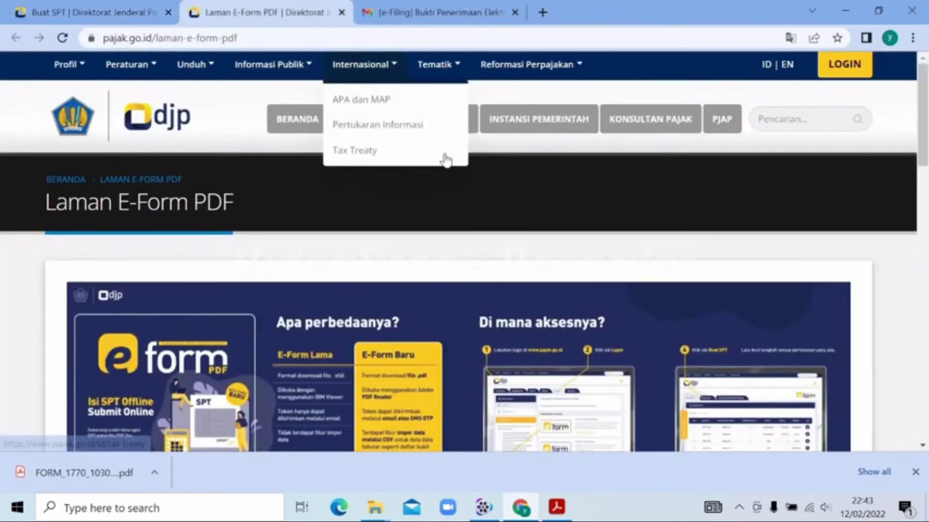
{"action": "left_click_drag", "start_coordinate": [927, 119], "coordinate": [922, 226]}
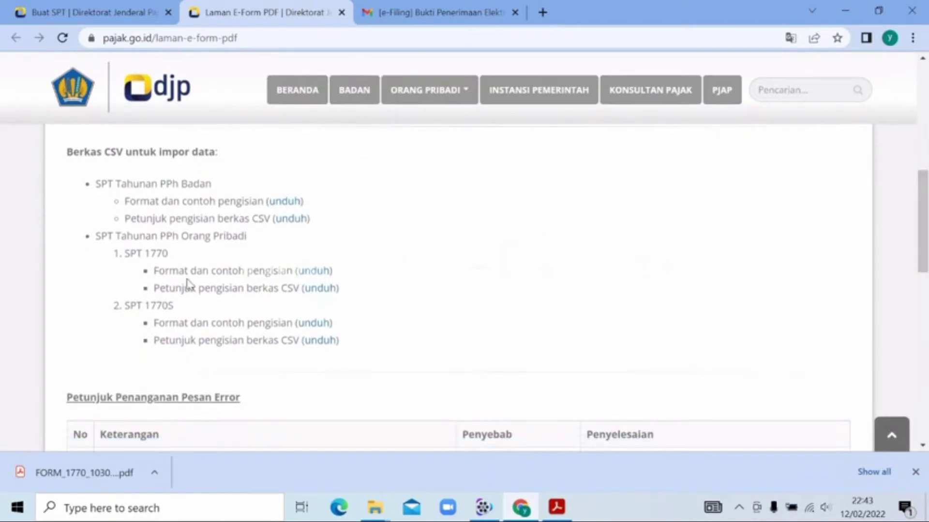
{"action": "left_click", "coordinate": [309, 275]}
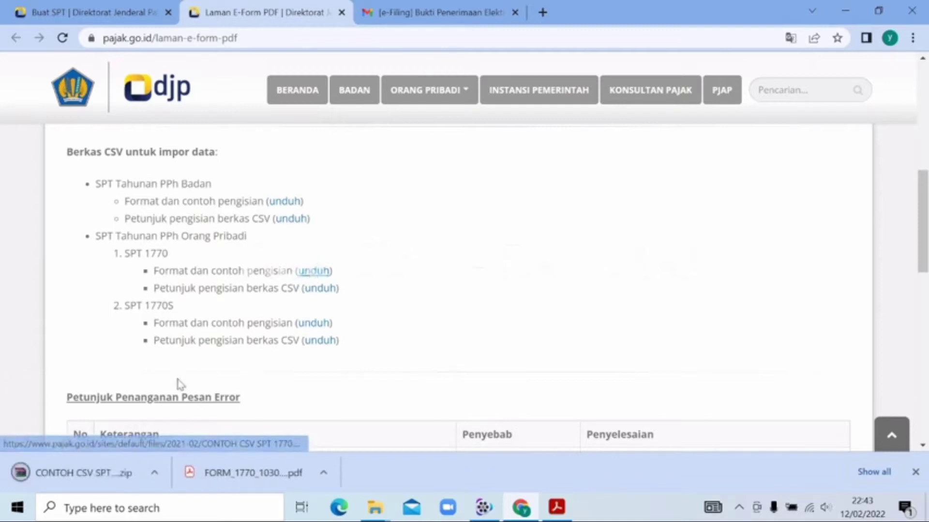
Show the downloaded CONTOH CSV SPT 1770 archive in its folder and open it
{"action": "left_click", "coordinate": [156, 473]}
{"action": "left_click", "coordinate": [213, 428]}
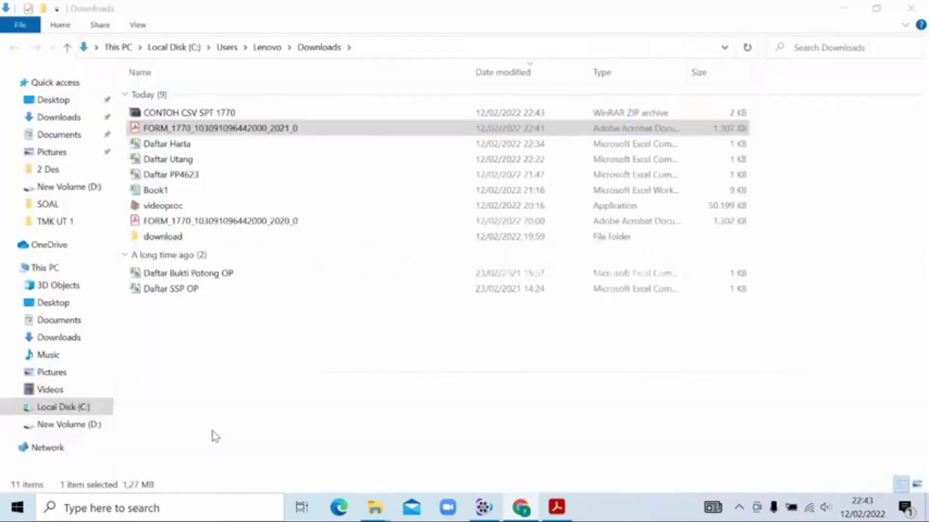
{"action": "double_click", "coordinate": [229, 114]}
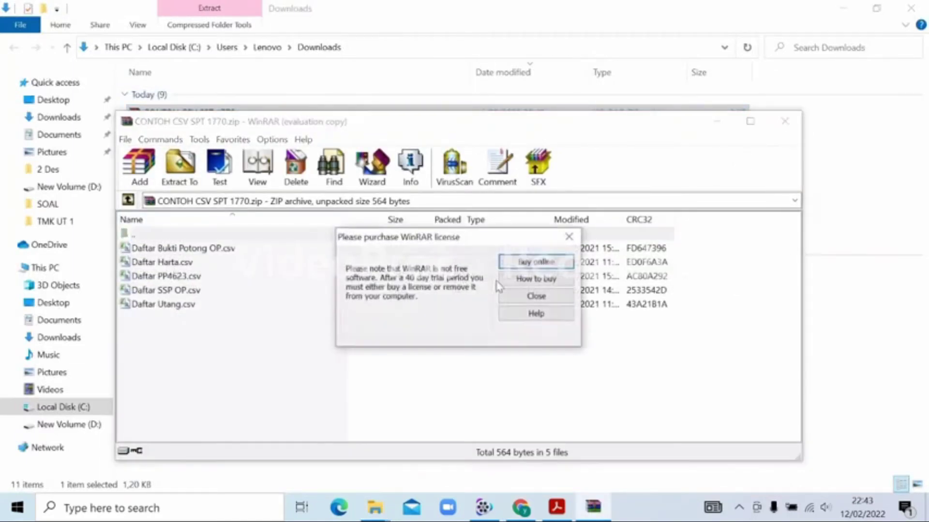
Dismiss the WinRAR licence reminder, close the CSV archive and switch back to the 1770 form in Adobe Acrobat Reader
{"action": "left_click", "coordinate": [537, 296]}
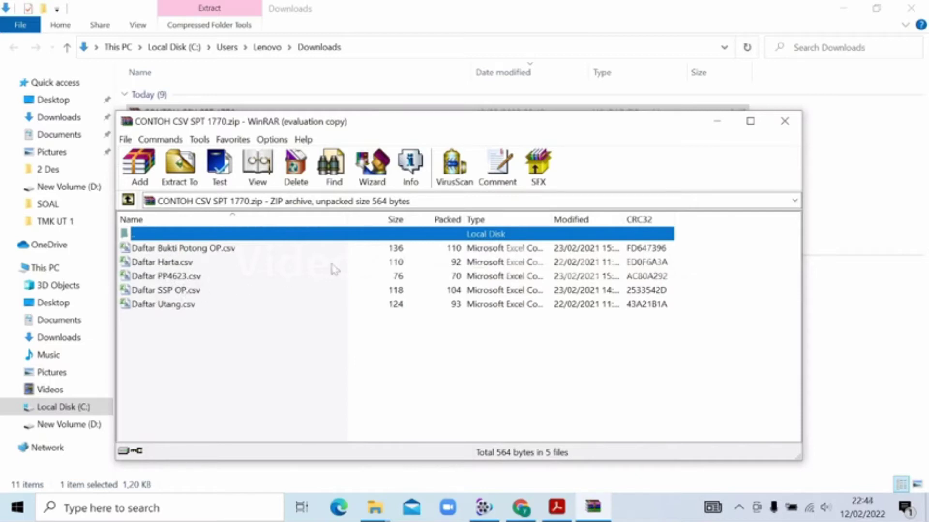
{"action": "left_click", "coordinate": [787, 124]}
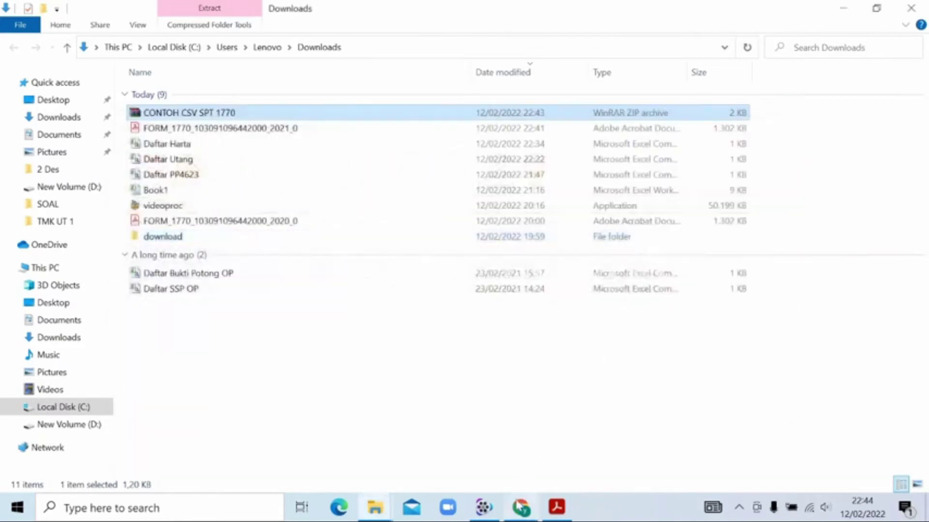
{"action": "left_click", "coordinate": [520, 507]}
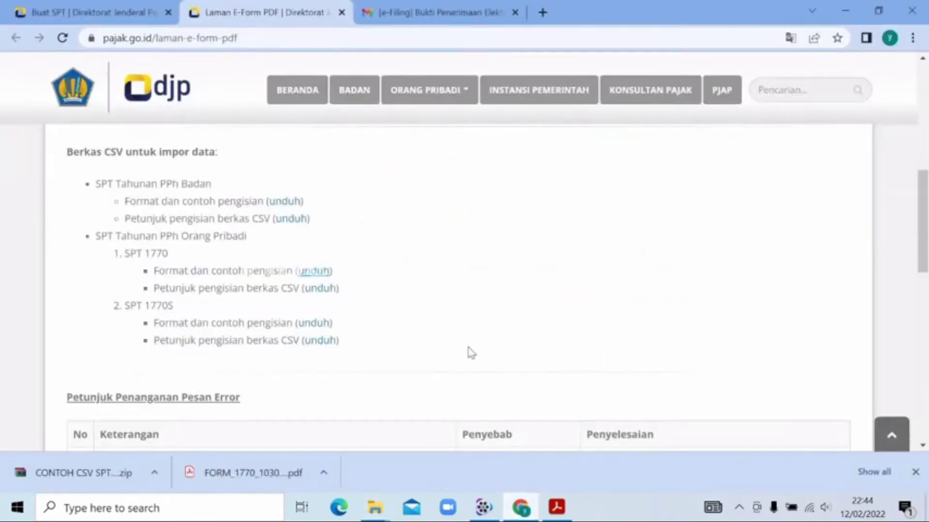
{"action": "left_click", "coordinate": [556, 507]}
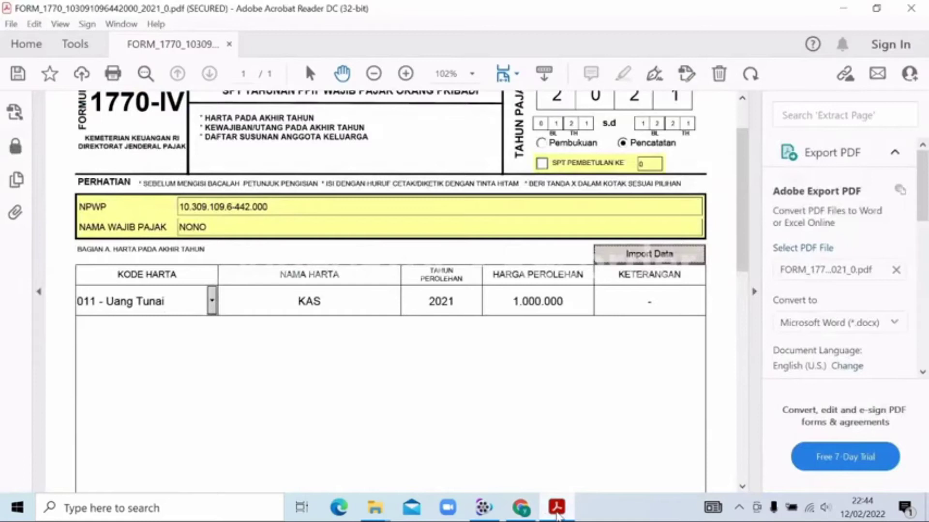
Import the Daftar Harta file into the Bagian A asset table and the Daftar Utang file into the Bagian B debt table
{"action": "left_click", "coordinate": [646, 263]}
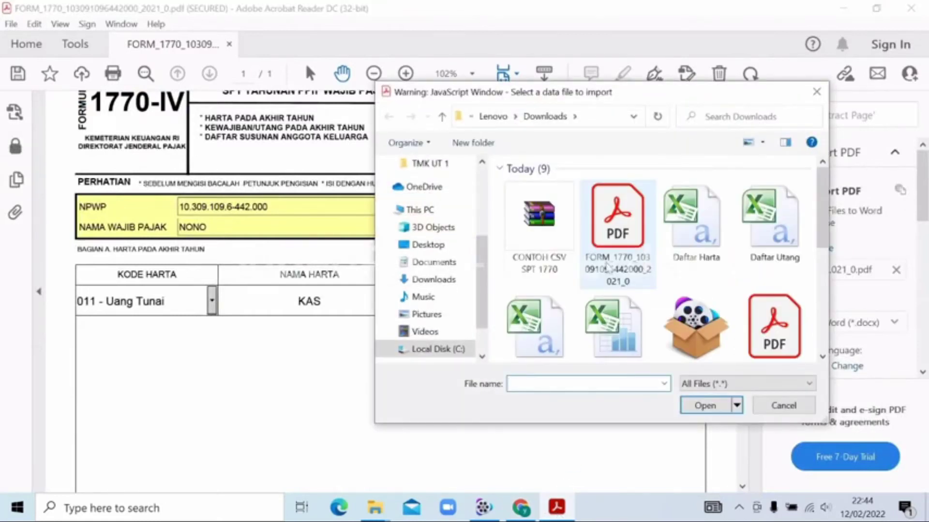
{"action": "double_click", "coordinate": [702, 233]}
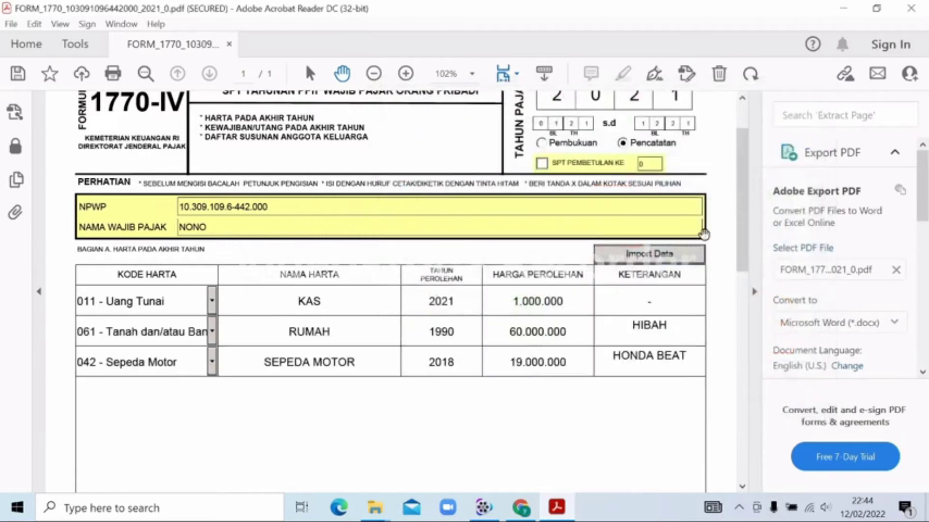
{"action": "left_click_drag", "start_coordinate": [742, 230], "coordinate": [743, 420]}
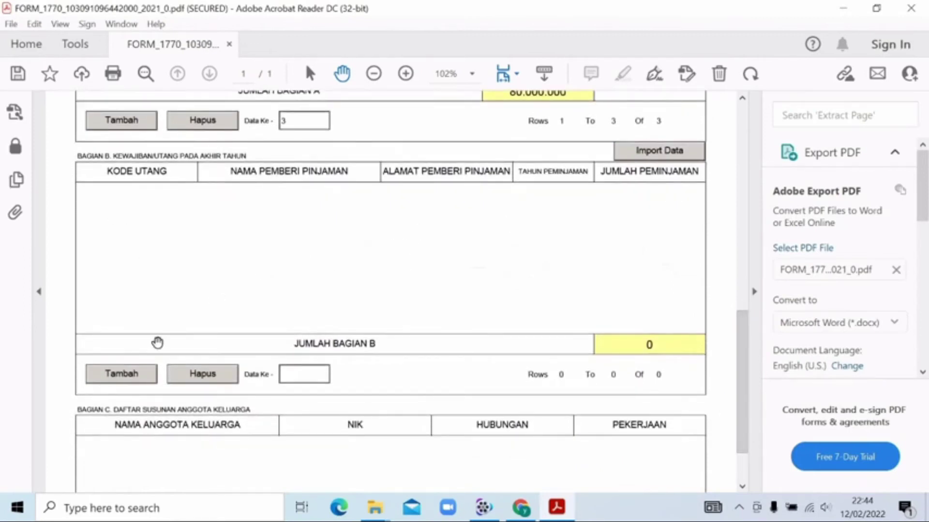
{"action": "left_click", "coordinate": [658, 155]}
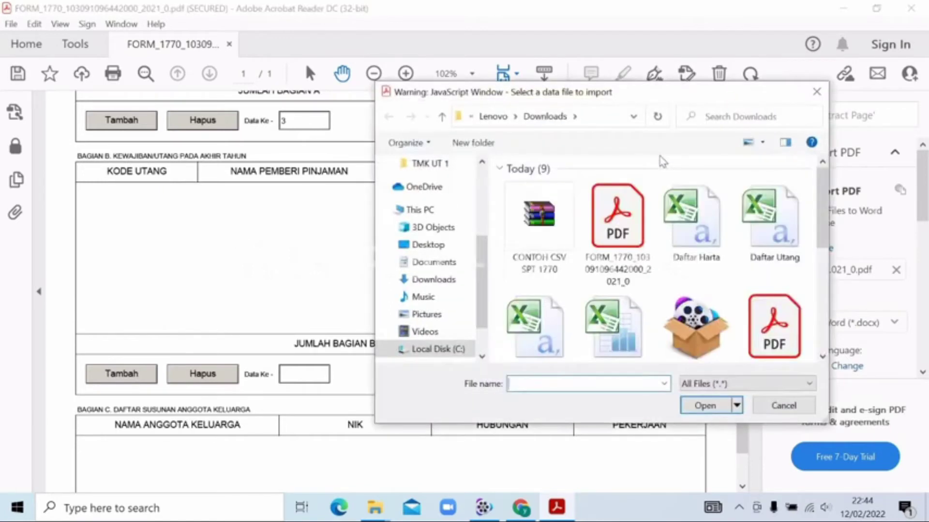
{"action": "double_click", "coordinate": [752, 215]}
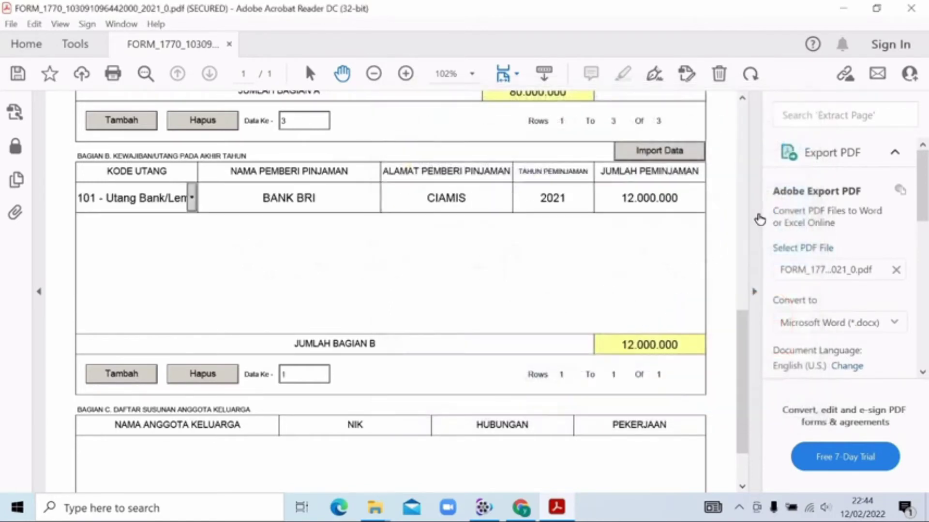
Add an empty family member row to Bagian C and delete it again
{"action": "left_click_drag", "start_coordinate": [747, 326], "coordinate": [742, 394]}
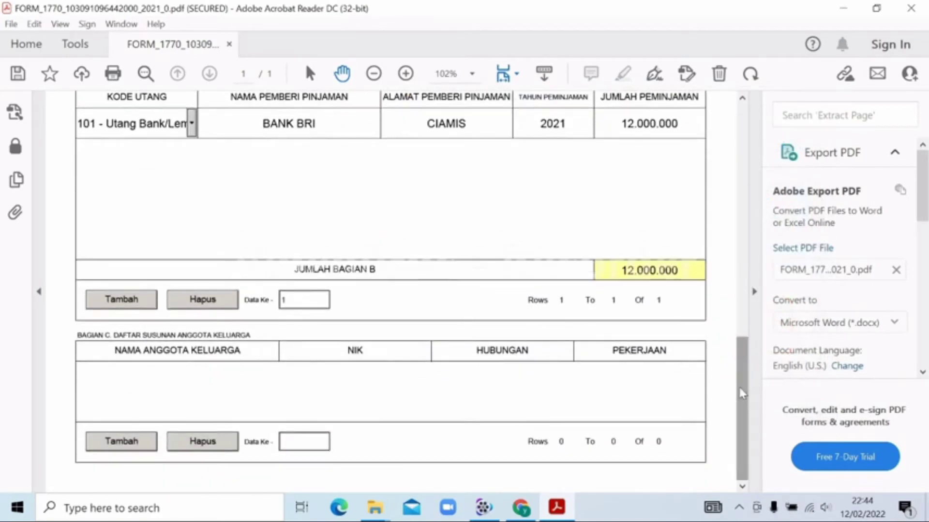
{"action": "left_click", "coordinate": [123, 442]}
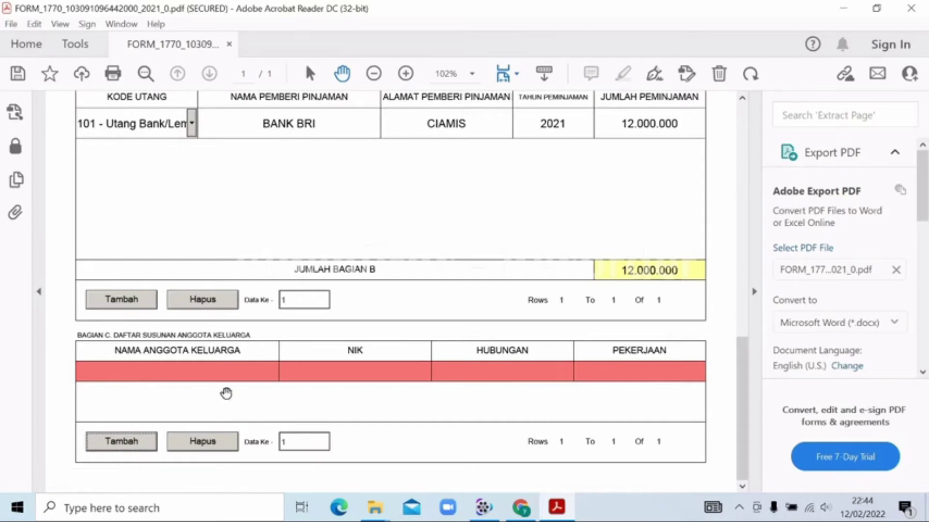
{"action": "left_click", "coordinate": [198, 377]}
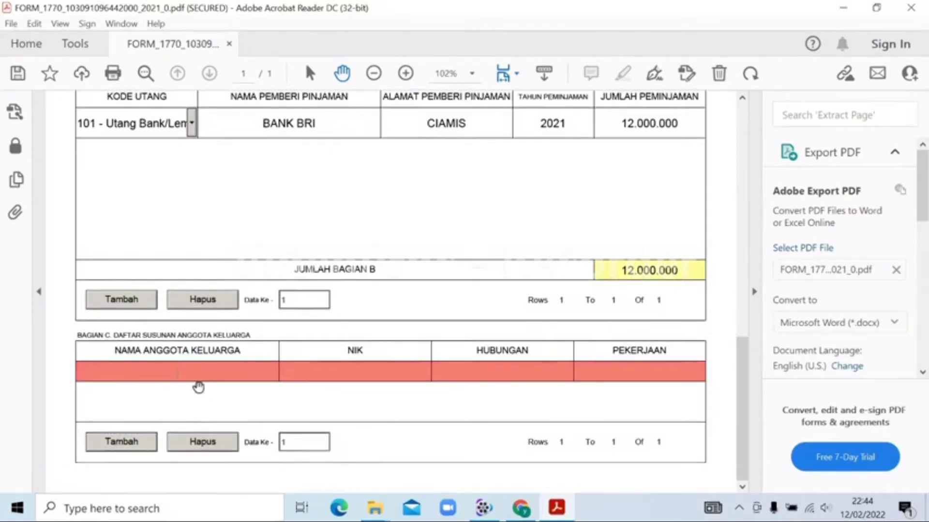
{"action": "left_click", "coordinate": [217, 448]}
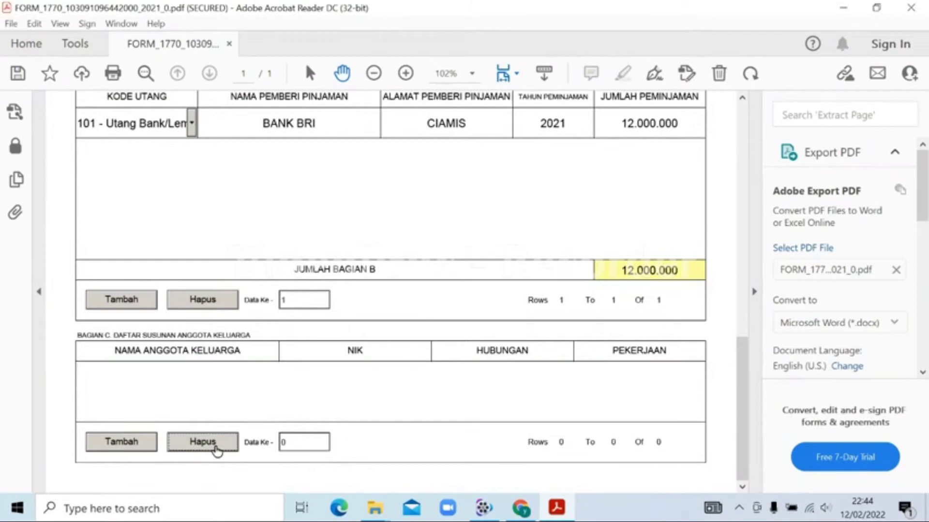
Continue from form 1770-IV to Lampiran III (form 1770-III)
{"action": "left_click_drag", "start_coordinate": [740, 373], "coordinate": [752, 73]}
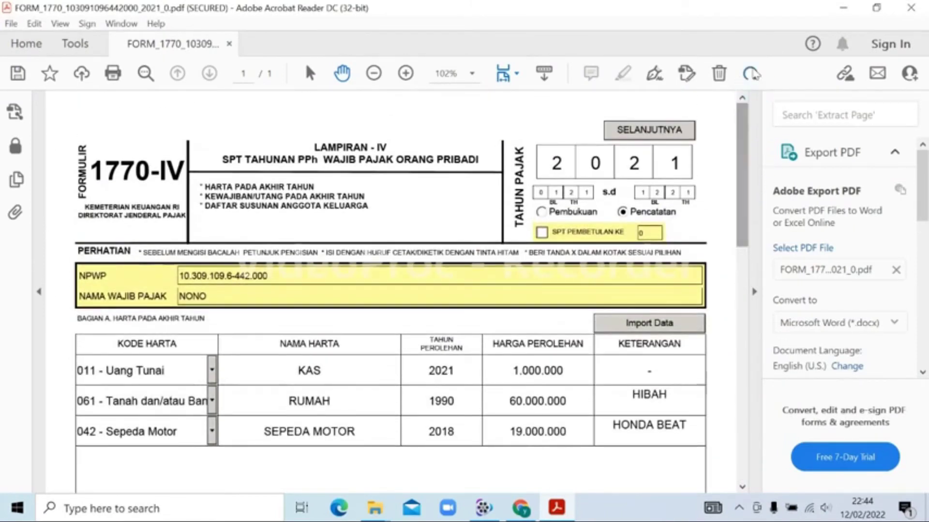
{"action": "left_click", "coordinate": [663, 132]}
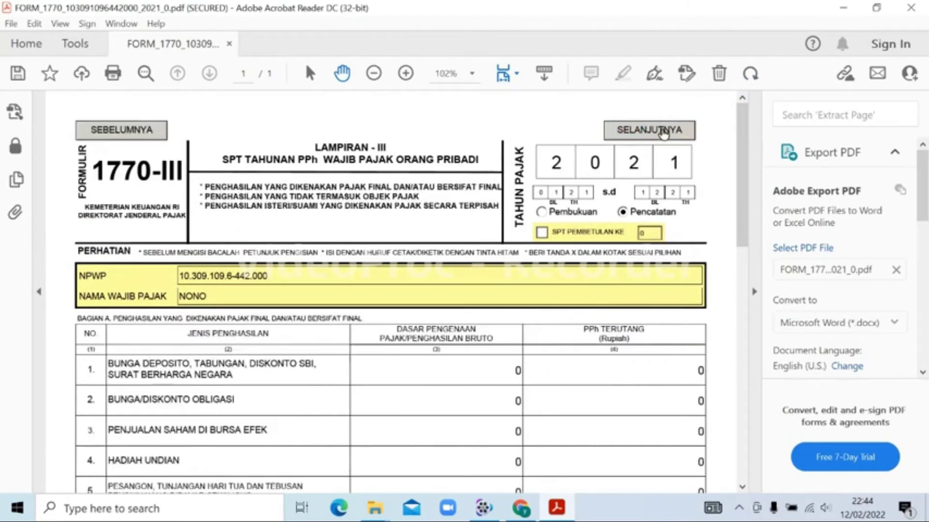
In Bagian A row 7, Pengalihan Hak atas Tanah dan/atau Bangunan, enter gross income 50.000.000 and PPh Terutang 1.250.000
{"action": "left_click_drag", "start_coordinate": [746, 140], "coordinate": [742, 217]}
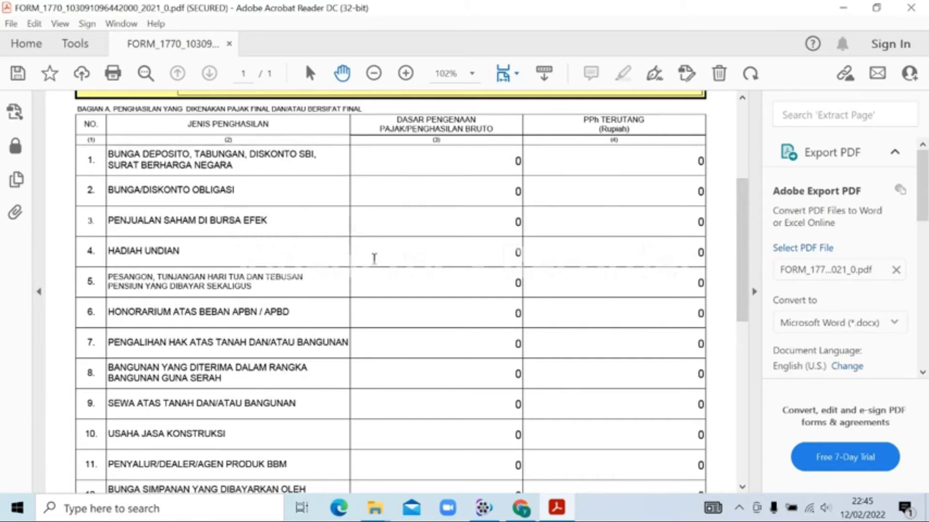
{"action": "left_click", "coordinate": [436, 340]}
{"action": "type", "text": "50.000.000"}
{"action": "key", "text": "Tab"}
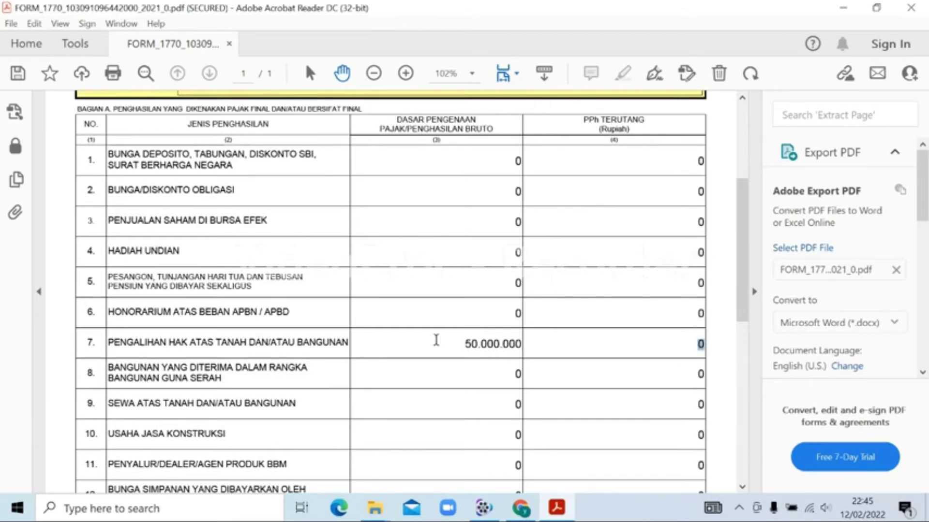
{"action": "type", "text": "125.000"}
{"action": "key", "text": "Tab"}
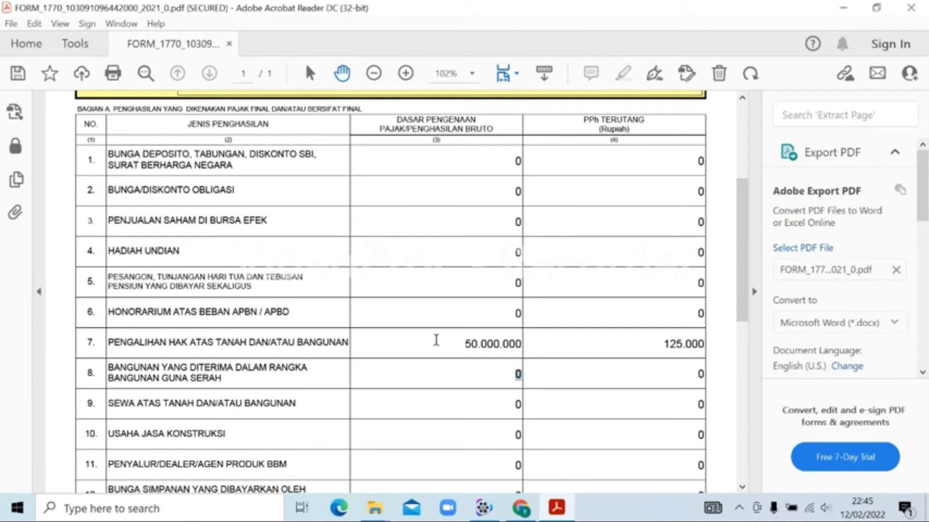
{"action": "key", "text": "shift+Tab"}
{"action": "type", "text": "1.250.00"}
{"action": "key", "text": "Tab"}
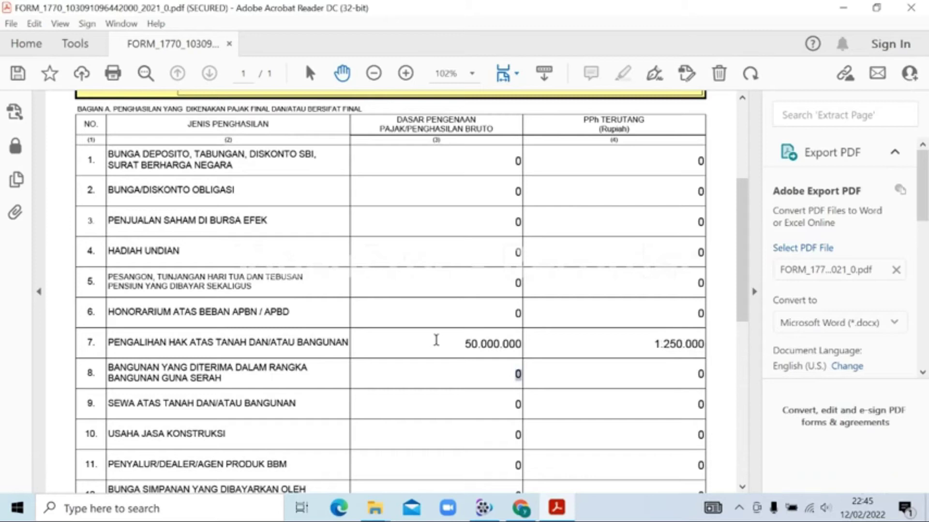
Clear the gross income and PPh Terutang amounts in row 7 of Bagian A
{"action": "left_click", "coordinate": [437, 341]}
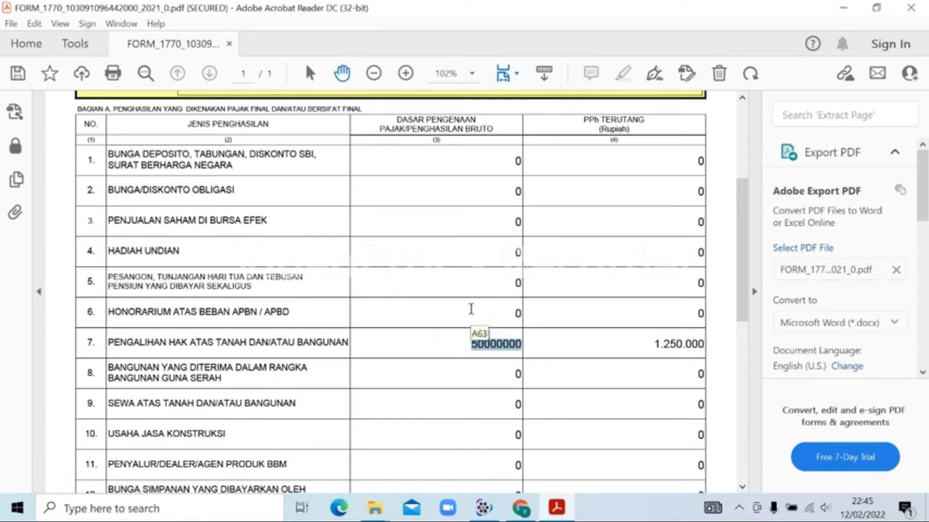
{"action": "key", "text": "Delete"}
{"action": "left_click", "coordinate": [664, 340]}
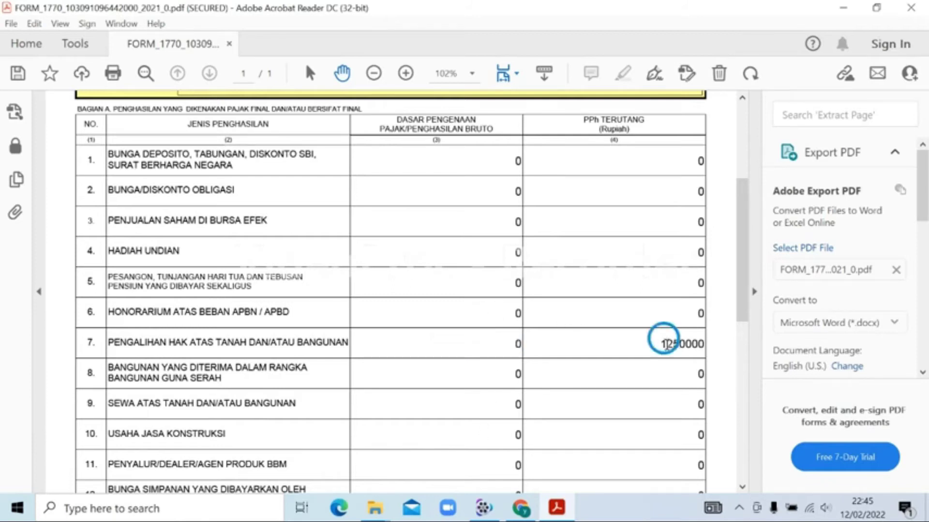
{"action": "key", "text": "Delete"}
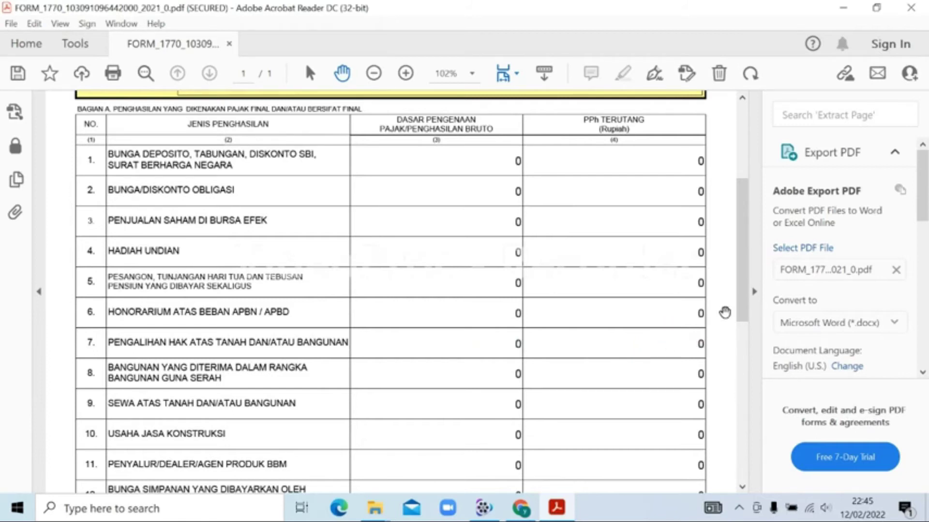
Mark PP46/23 for row 16, other income subject to final tax, and enter the taxpayer's address in the PP 46/23 list
{"action": "left_click_drag", "start_coordinate": [749, 309], "coordinate": [747, 412]}
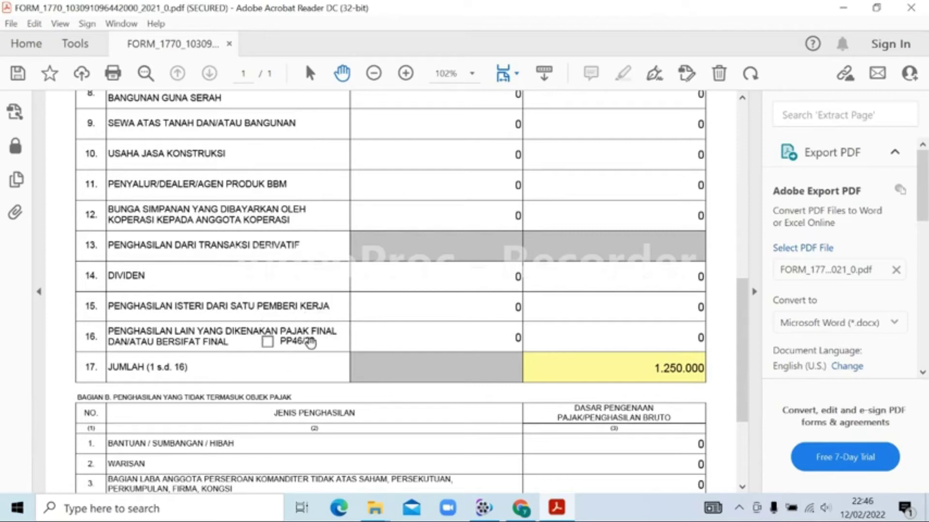
{"action": "left_click", "coordinate": [268, 342]}
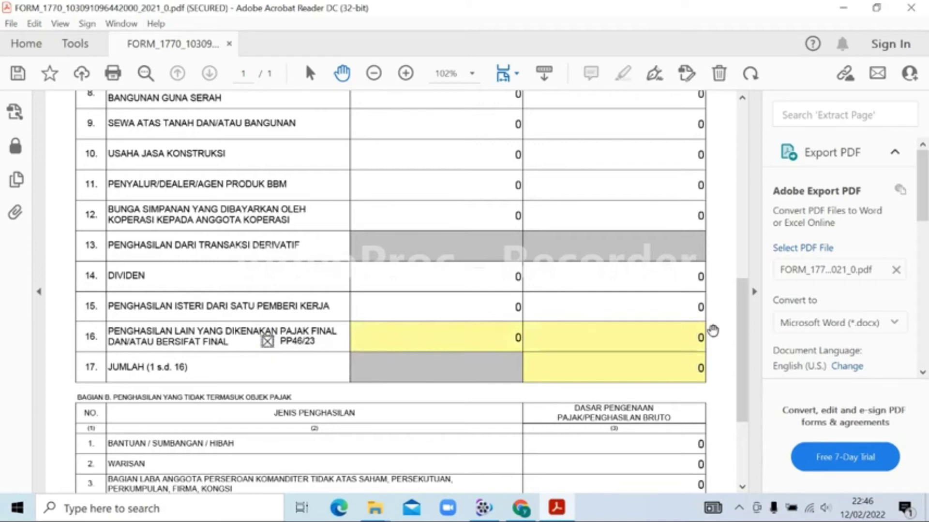
{"action": "left_click_drag", "start_coordinate": [740, 367], "coordinate": [730, 272]}
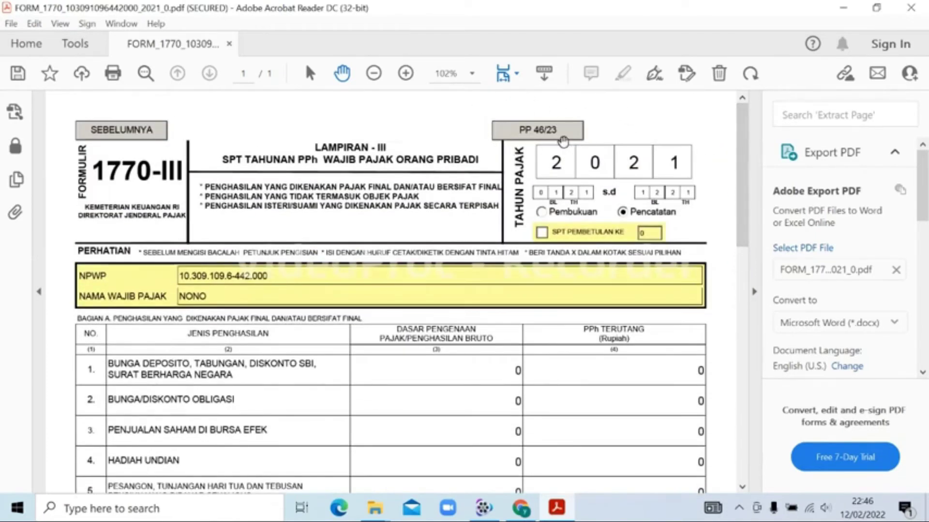
{"action": "left_click", "coordinate": [540, 137]}
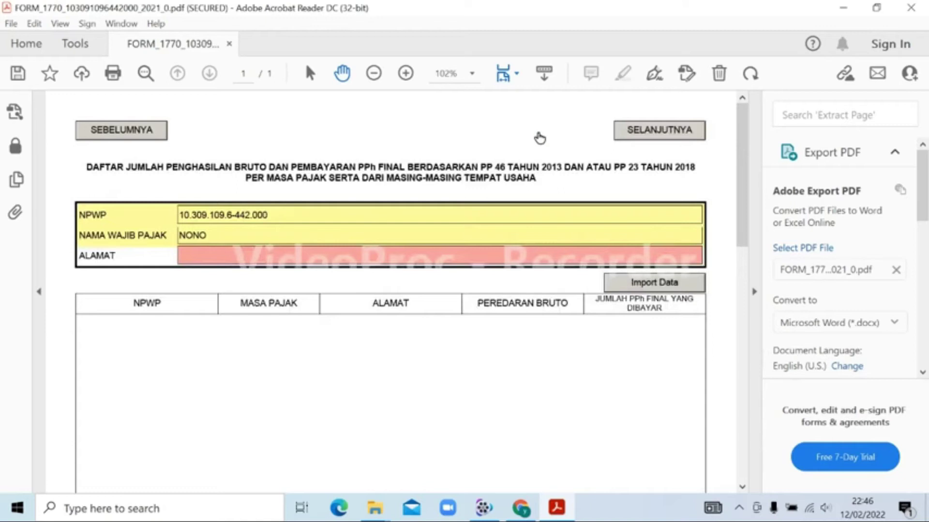
{"action": "left_click", "coordinate": [239, 257]}
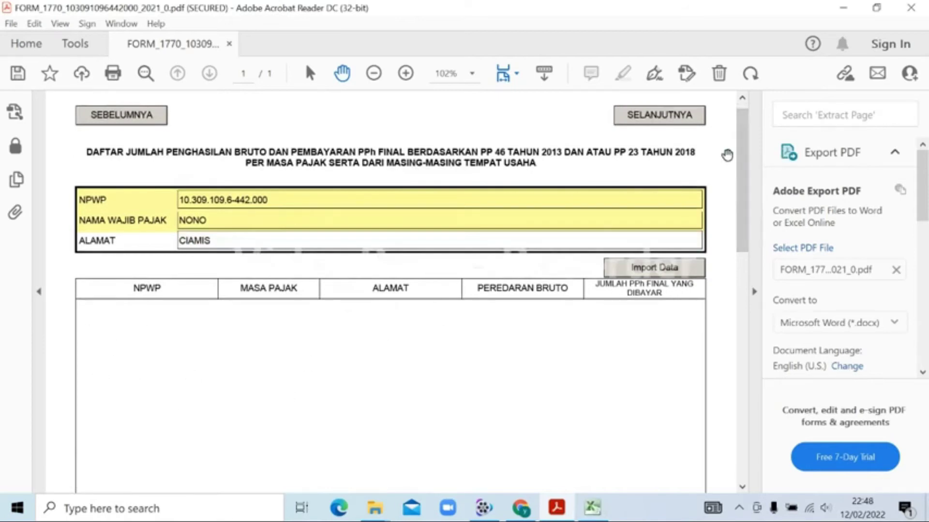
Add an empty row to the PP 46/23 income table, go through its NPWP, Masa Pajak, Alamat and Peredaran Bruto fields, and delete it
{"action": "left_click_drag", "start_coordinate": [742, 166], "coordinate": [737, 294]}
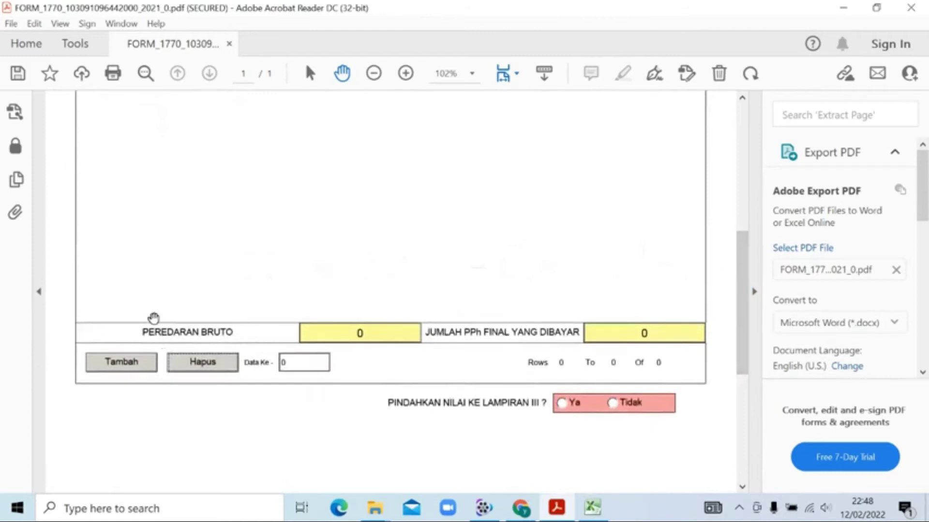
{"action": "left_click_drag", "start_coordinate": [740, 296], "coordinate": [720, 194]}
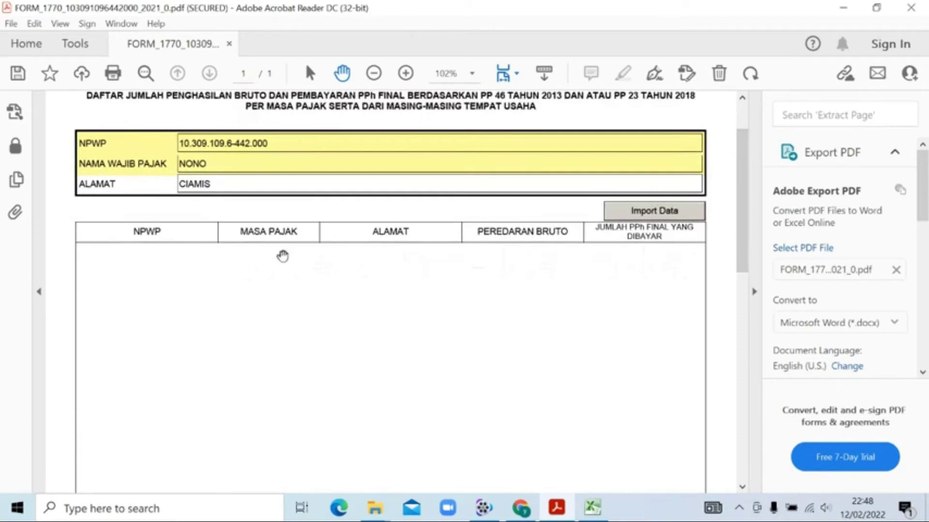
{"action": "left_click_drag", "start_coordinate": [743, 229], "coordinate": [736, 198]}
{"action": "left_click", "coordinate": [118, 272]}
{"action": "left_click", "coordinate": [187, 225]}
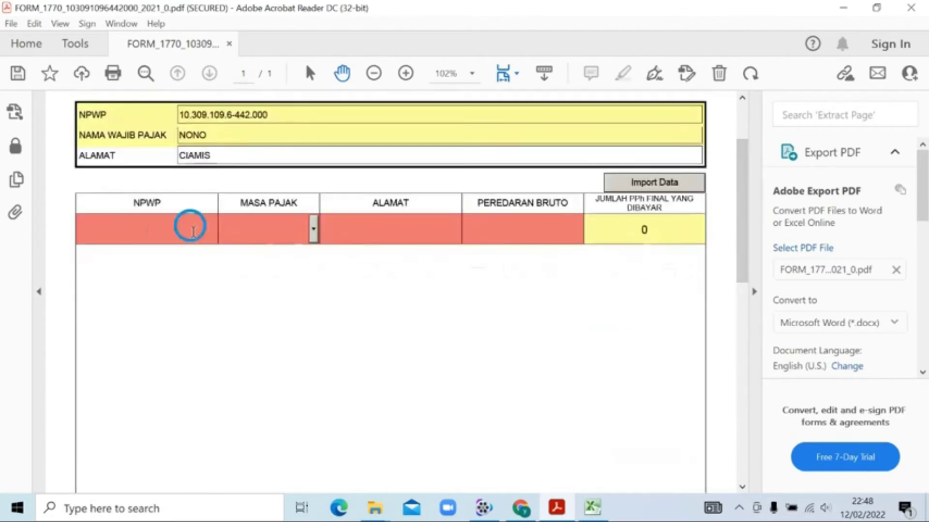
{"action": "left_click", "coordinate": [289, 218]}
{"action": "left_click", "coordinate": [396, 226]}
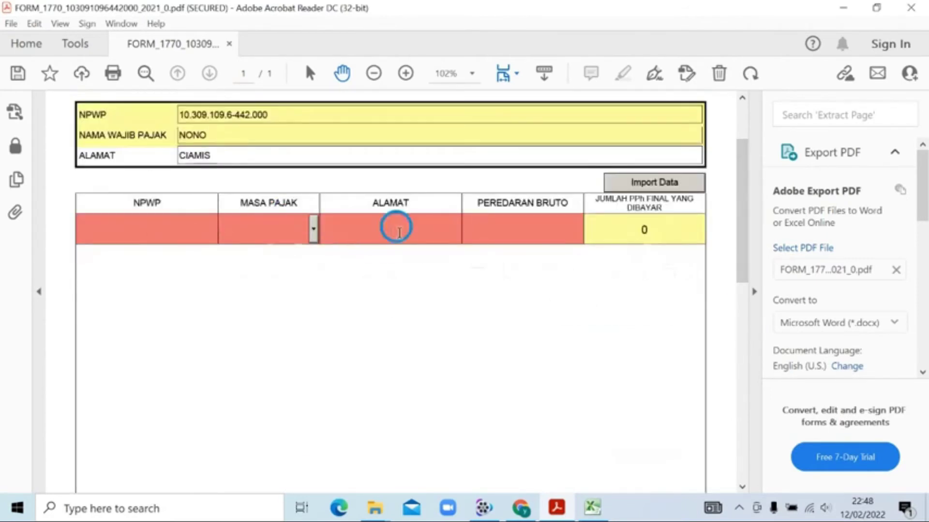
{"action": "left_click", "coordinate": [523, 223]}
{"action": "left_click_drag", "start_coordinate": [739, 230], "coordinate": [741, 338]}
{"action": "left_click", "coordinate": [227, 324]}
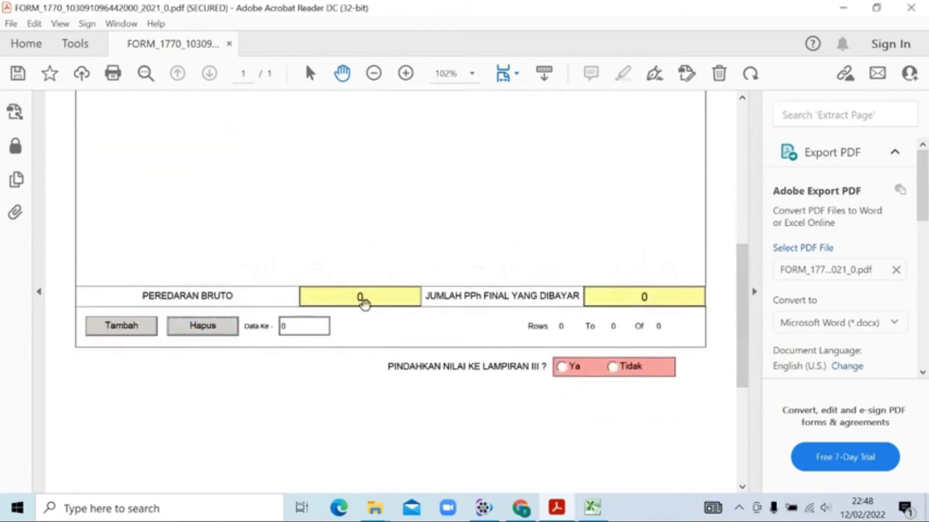
Import the Daftar PP4623 CSV file into the PP 46/23 gross income and final tax payment table
{"action": "left_click_drag", "start_coordinate": [749, 298], "coordinate": [745, 121]}
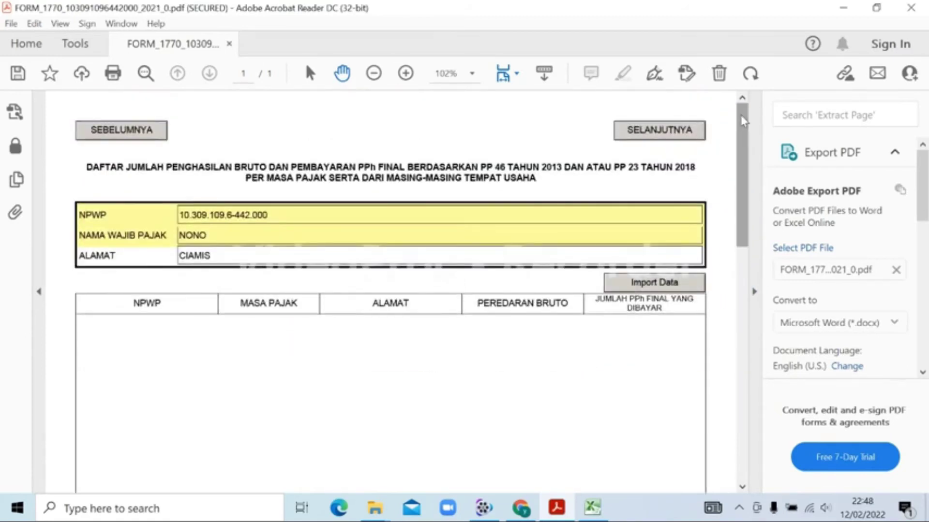
{"action": "left_click", "coordinate": [659, 280]}
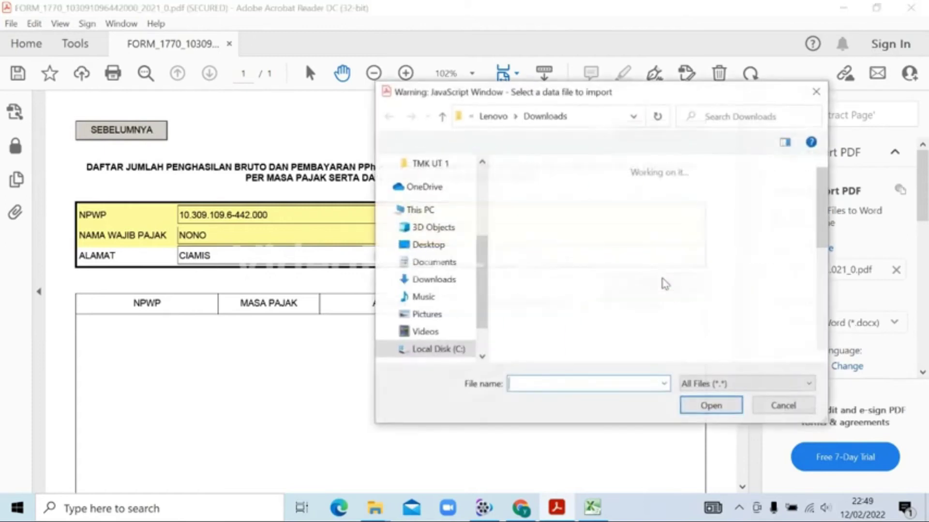
{"action": "left_click_drag", "start_coordinate": [826, 207], "coordinate": [825, 246]}
{"action": "double_click", "coordinate": [542, 302]}
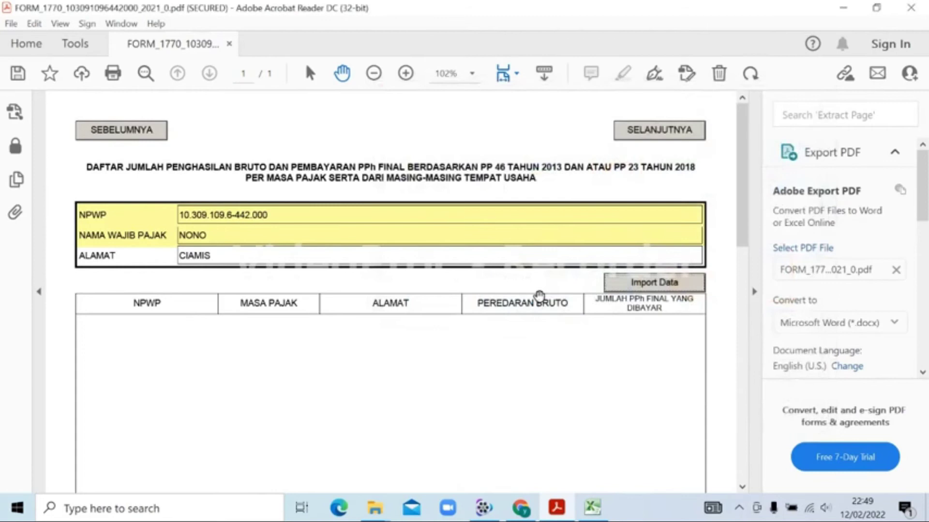
Close the CSV file open in Excel and import the Daftar PP4623 CSV into the PP 46/23 income table
{"action": "left_click", "coordinate": [592, 508]}
{"action": "left_click", "coordinate": [911, 10]}
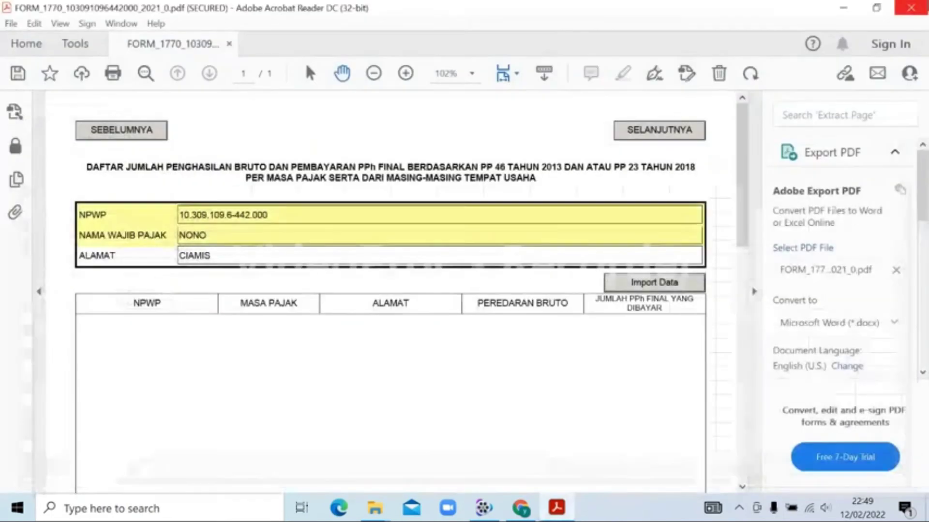
{"action": "left_click", "coordinate": [673, 282]}
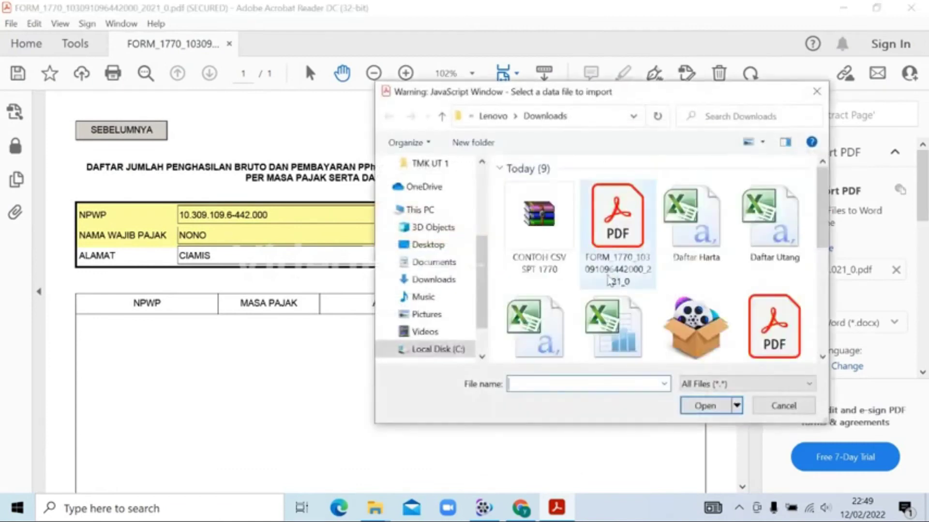
{"action": "left_click_drag", "start_coordinate": [819, 222], "coordinate": [820, 235]}
{"action": "double_click", "coordinate": [541, 332]}
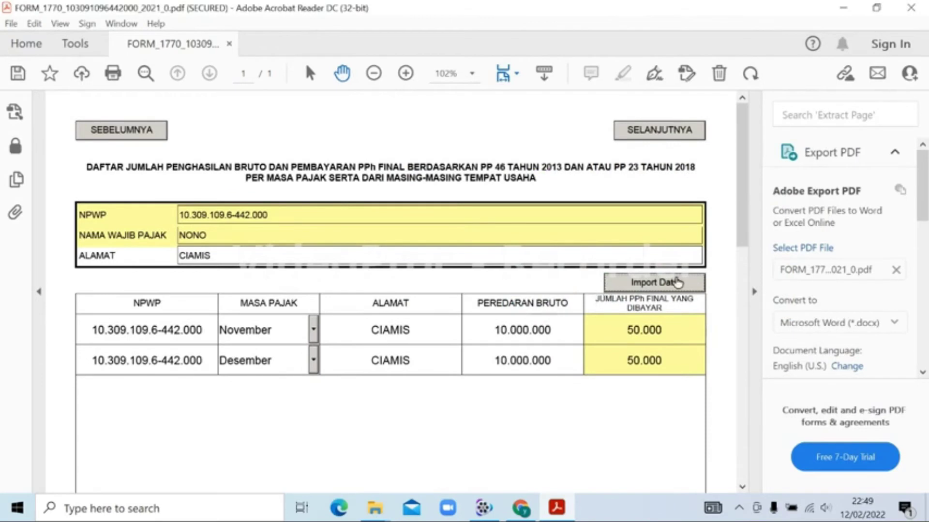
Go back to the first rows of the PP 46/23 table and choose Ya for transferring the values to Lampiran III
{"action": "left_click", "coordinate": [741, 215]}
{"action": "left_click_drag", "start_coordinate": [742, 215], "coordinate": [712, 350]}
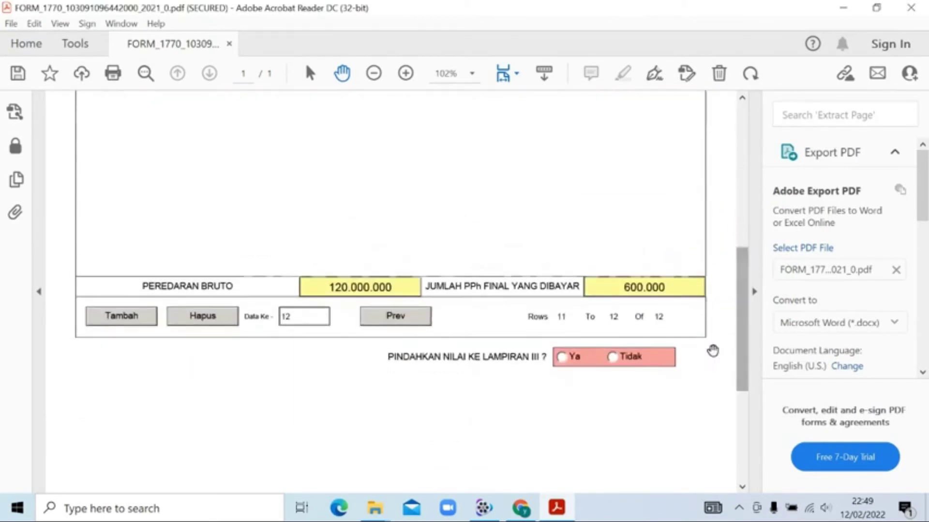
{"action": "left_click", "coordinate": [405, 329]}
{"action": "left_click_drag", "start_coordinate": [743, 321], "coordinate": [699, 344]}
{"action": "left_click", "coordinate": [561, 317]}
{"action": "left_click", "coordinate": [561, 318]}
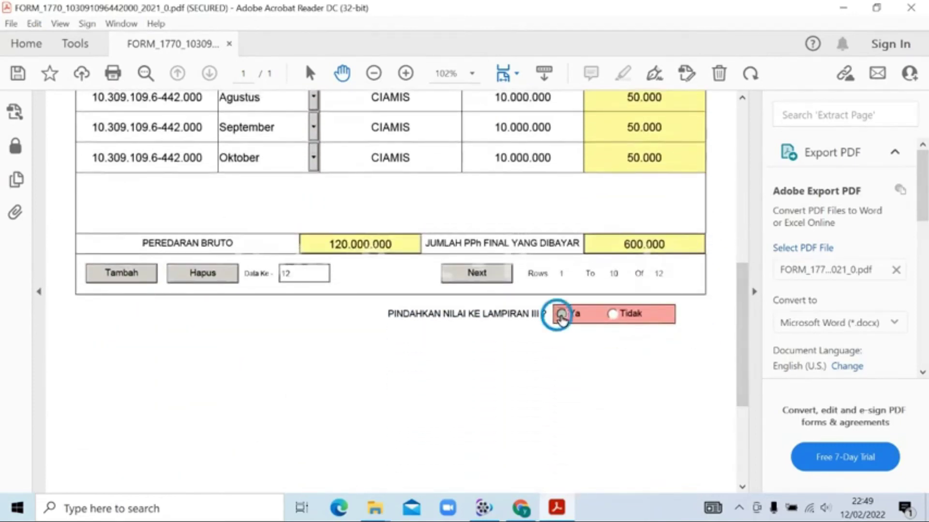
Page through the attachments back to Lampiran III and check the transferred PP46/23 amounts in row 16 of Bagian A
{"action": "left_click_drag", "start_coordinate": [740, 336], "coordinate": [729, 141]}
{"action": "left_click", "coordinate": [687, 142]}
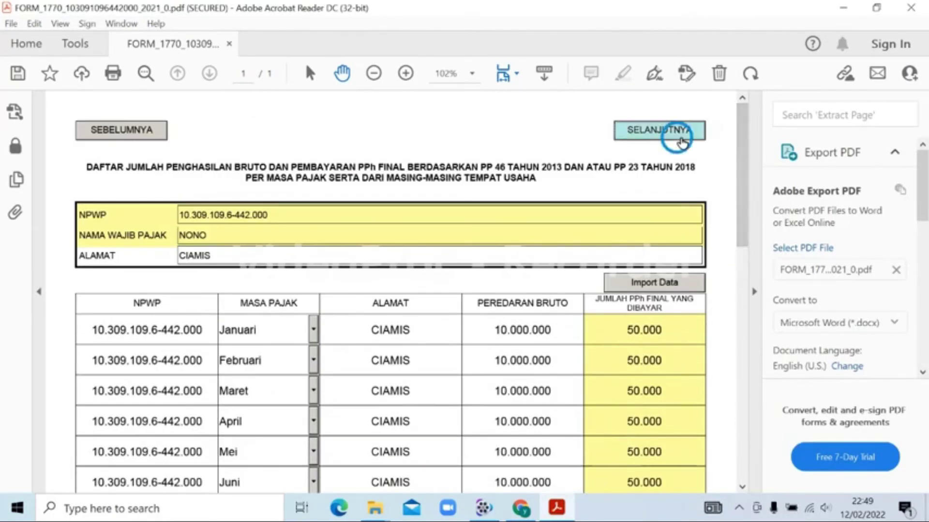
{"action": "left_click_drag", "start_coordinate": [747, 169], "coordinate": [742, 131]}
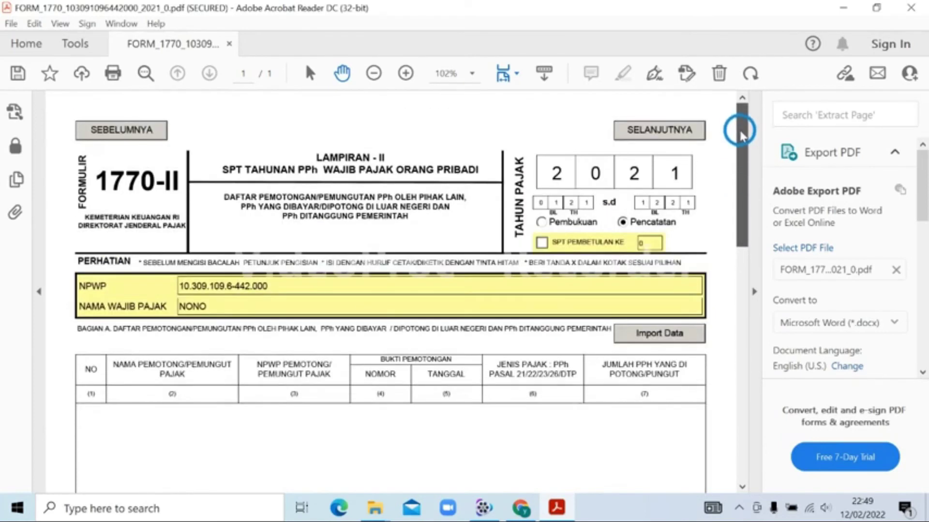
{"action": "left_click", "coordinate": [646, 133]}
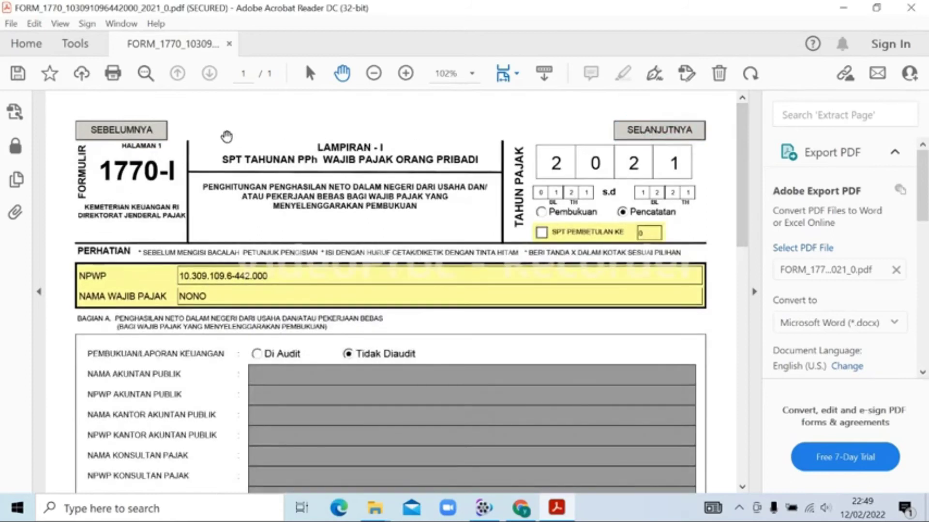
{"action": "left_click", "coordinate": [151, 135]}
{"action": "left_click", "coordinate": [150, 135]}
{"action": "left_click", "coordinate": [151, 135]}
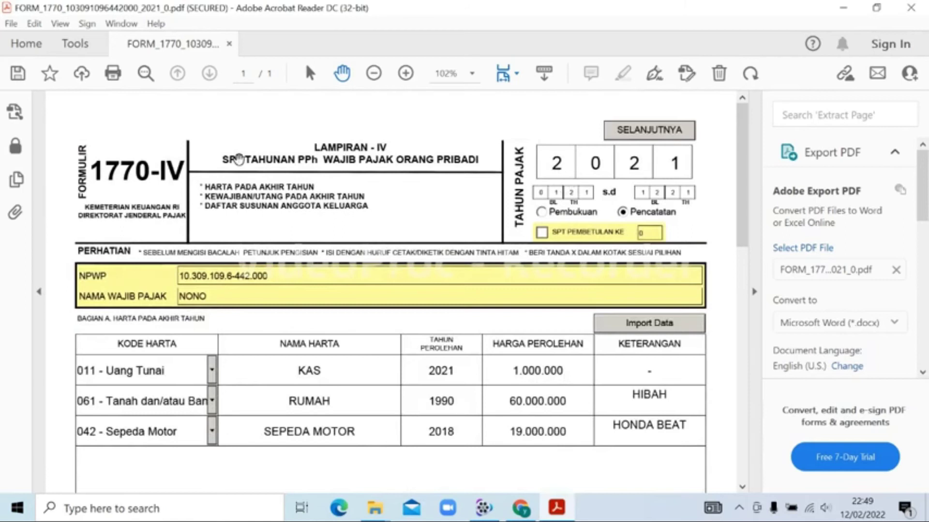
{"action": "left_click", "coordinate": [639, 143]}
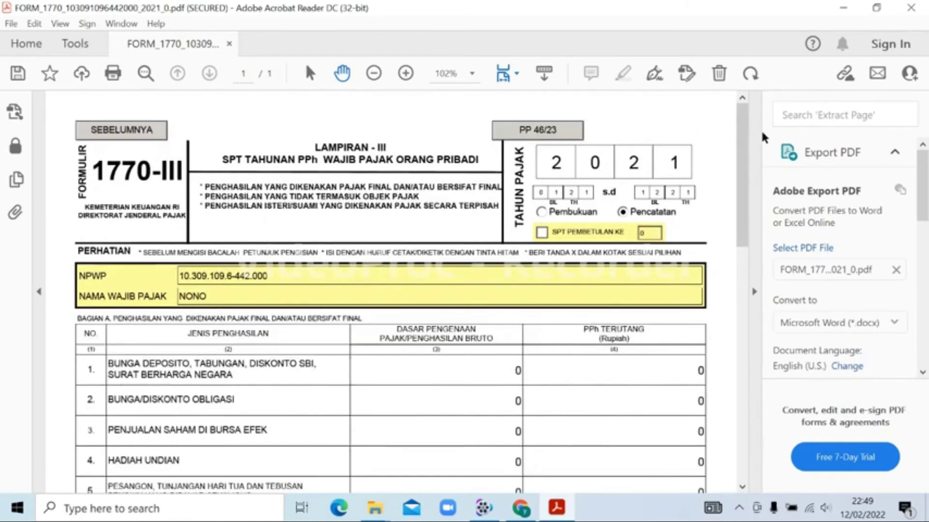
{"action": "scroll", "coordinate": [738, 139], "scroll_direction": "down", "scroll_amount": 1}
{"action": "left_click_drag", "start_coordinate": [738, 139], "coordinate": [708, 314]}
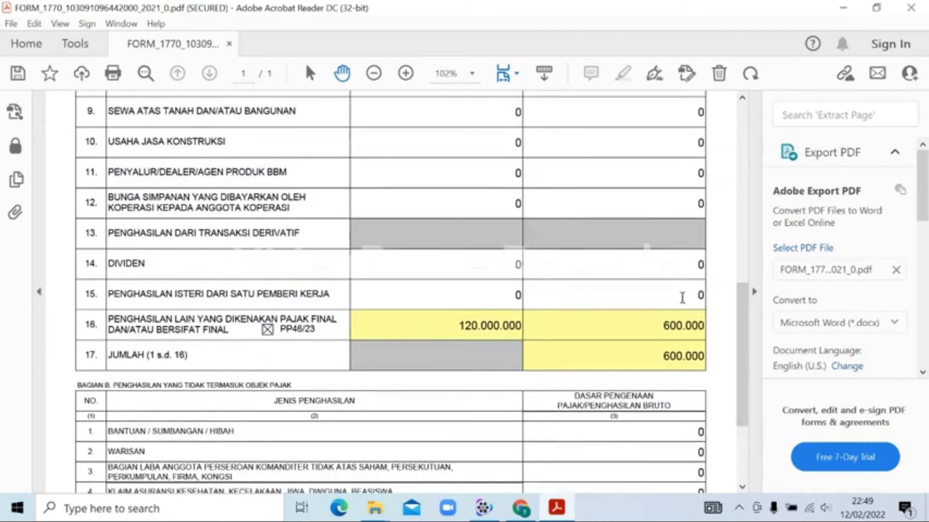
{"action": "left_click_drag", "start_coordinate": [739, 350], "coordinate": [736, 405]}
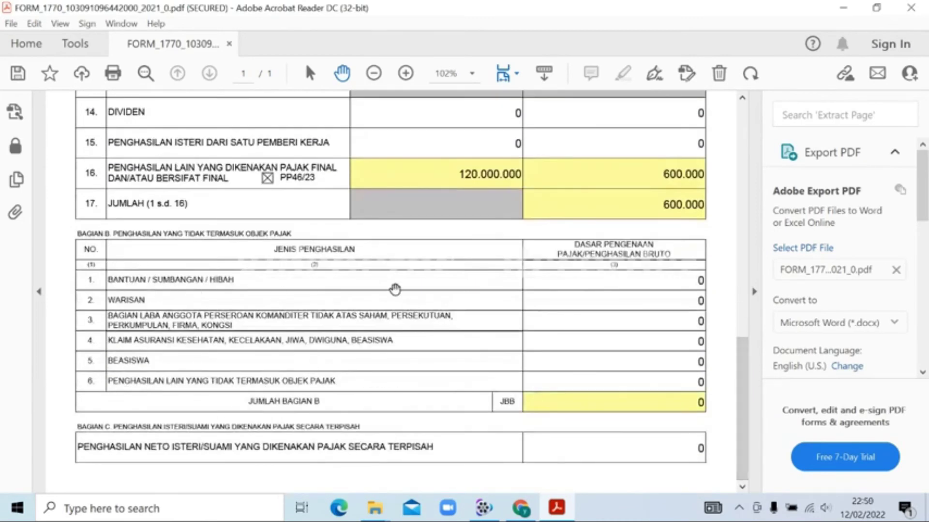
Go through the non-taxable income fields in Bagian B and the spouse's net income field in Bagian C of Lampiran III
{"action": "left_click", "coordinate": [613, 287]}
{"action": "left_click", "coordinate": [631, 302]}
{"action": "left_click", "coordinate": [643, 321]}
{"action": "left_click", "coordinate": [642, 338]}
{"action": "left_click", "coordinate": [647, 362]}
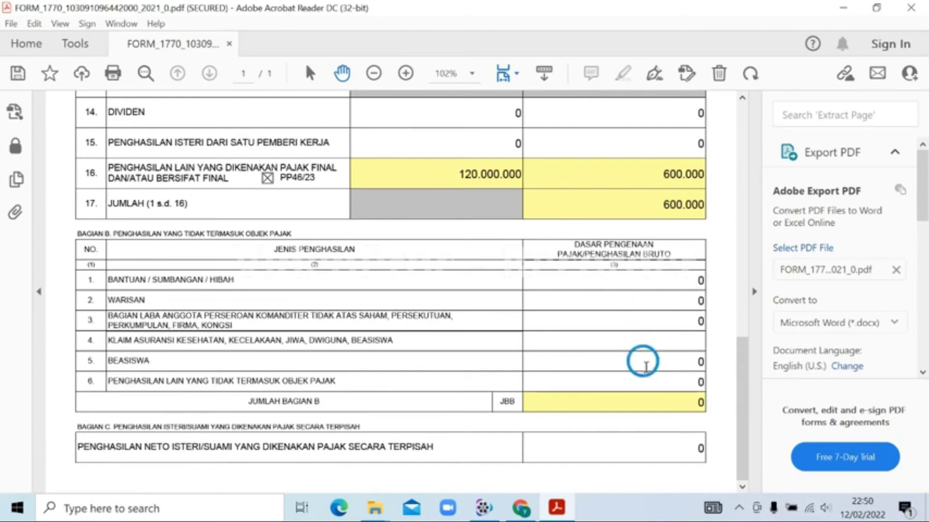
{"action": "key", "text": "Tab"}
{"action": "key", "text": "Tab"}
{"action": "key", "text": "Tab"}
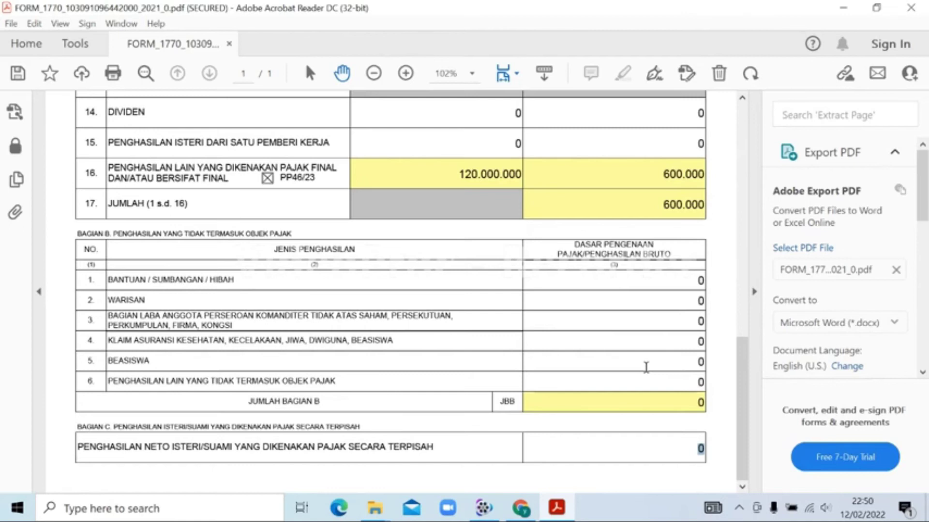
Advance past the PP 46/23 list and Lampiran II, and examine the bookkeeping income section on page 1 of Lampiran I
{"action": "left_click_drag", "start_coordinate": [740, 390], "coordinate": [732, 168]}
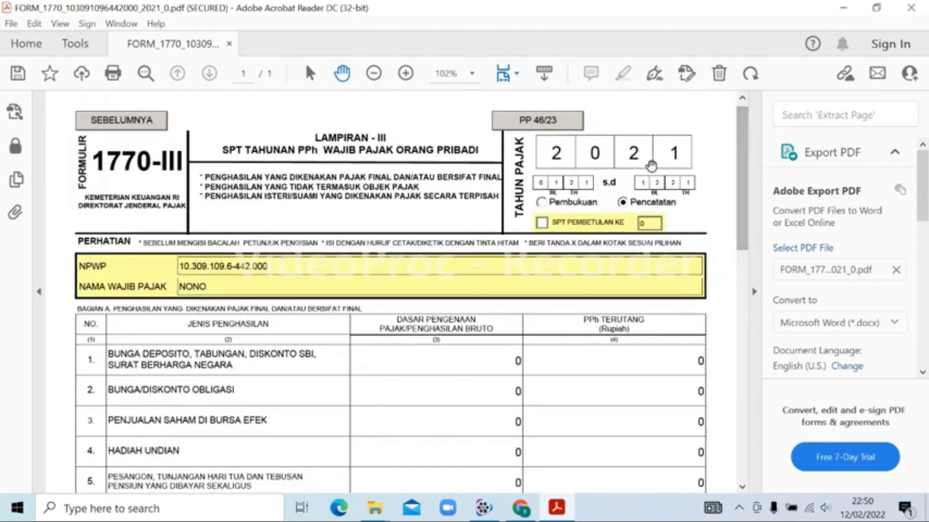
{"action": "left_click", "coordinate": [567, 125]}
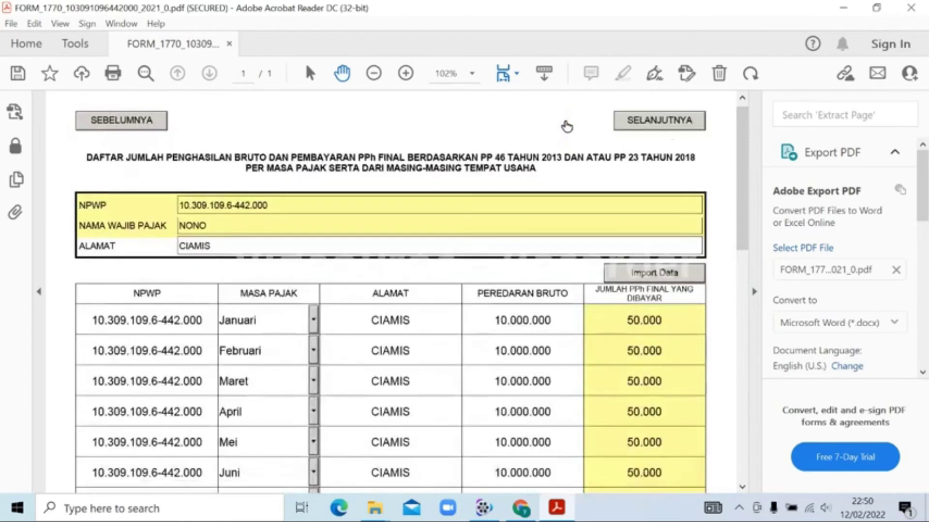
{"action": "left_click", "coordinate": [656, 124]}
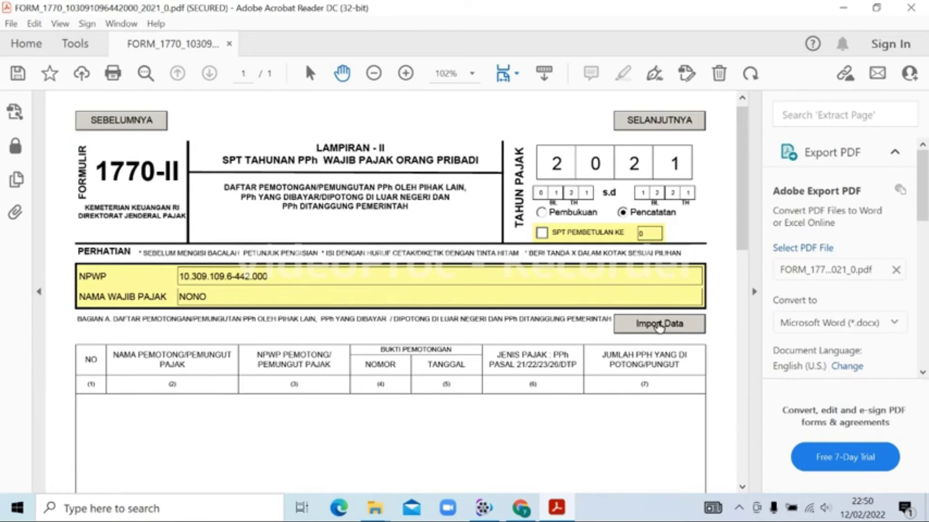
{"action": "left_click", "coordinate": [663, 127]}
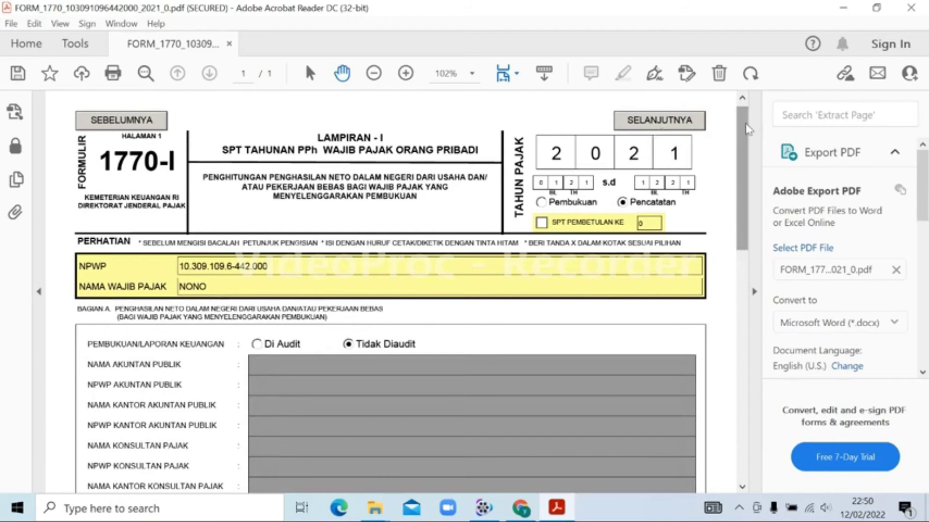
{"action": "left_click_drag", "start_coordinate": [745, 210], "coordinate": [734, 330]}
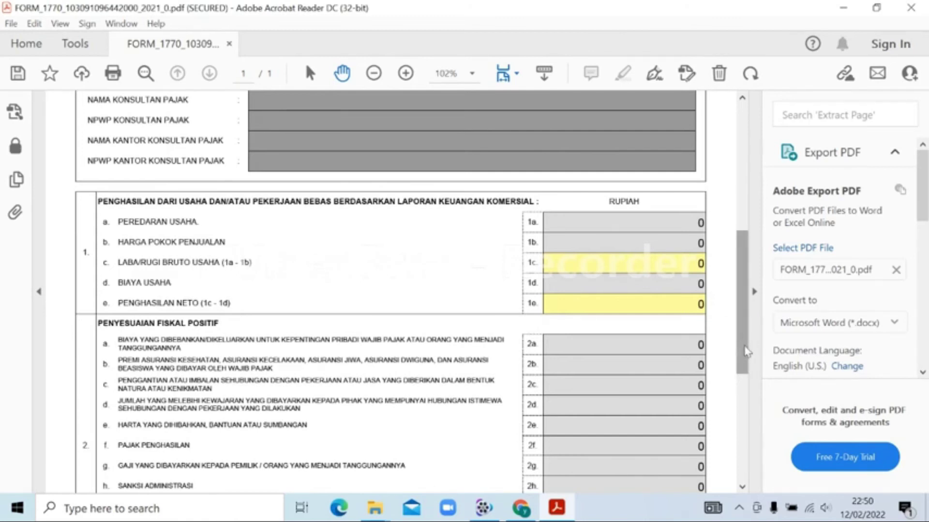
{"action": "left_click_drag", "start_coordinate": [741, 361], "coordinate": [712, 217]}
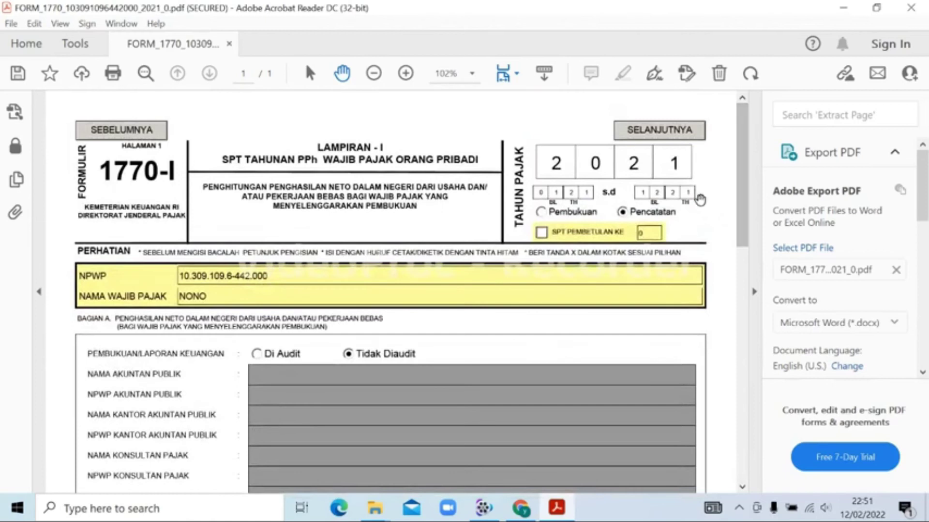
Examine the net income tables in Bagian B, C and D on page 2 of Lampiran I
{"action": "left_click", "coordinate": [675, 130]}
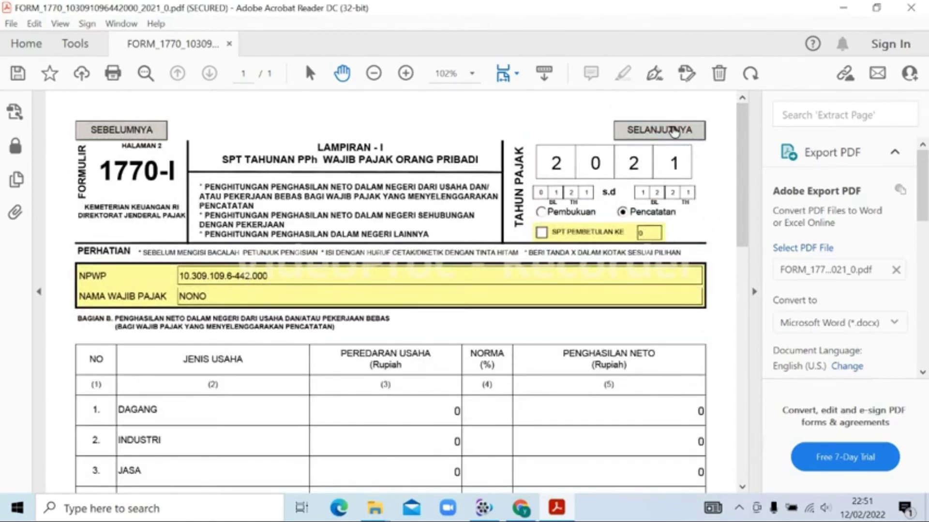
{"action": "left_click_drag", "start_coordinate": [740, 145], "coordinate": [737, 200]}
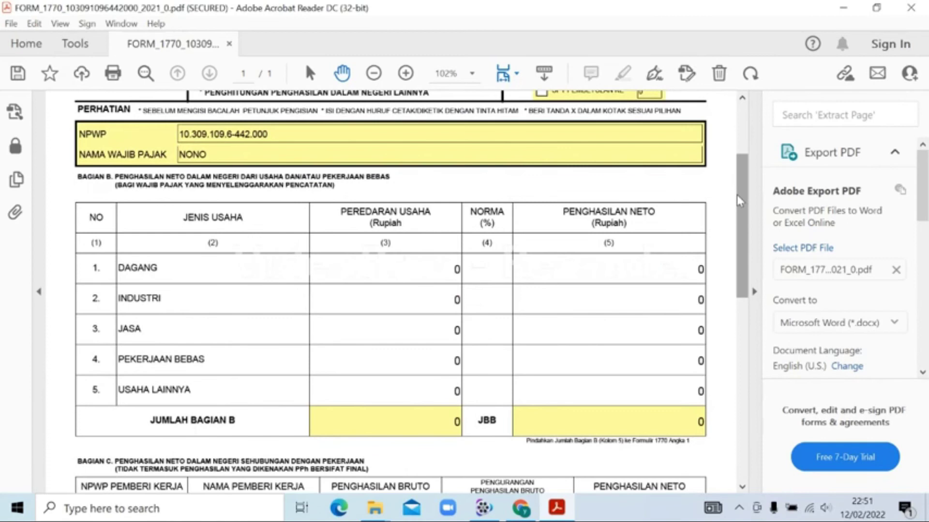
{"action": "left_click_drag", "start_coordinate": [738, 201], "coordinate": [743, 292]}
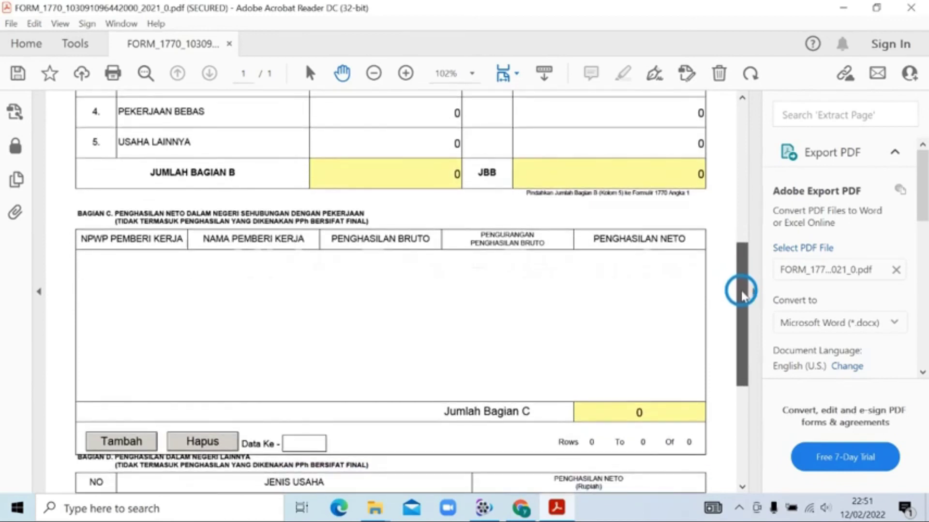
{"action": "left_click_drag", "start_coordinate": [741, 294], "coordinate": [736, 374]}
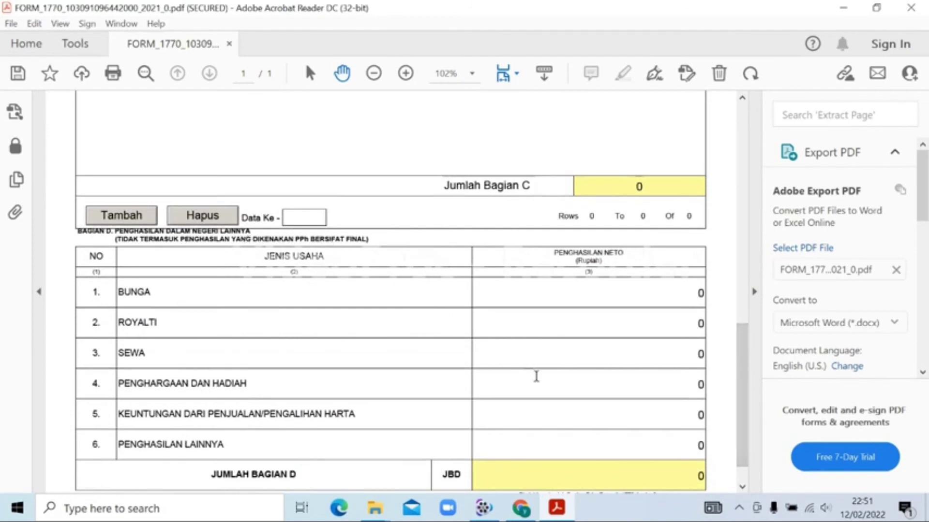
{"action": "left_click_drag", "start_coordinate": [747, 353], "coordinate": [701, 89]}
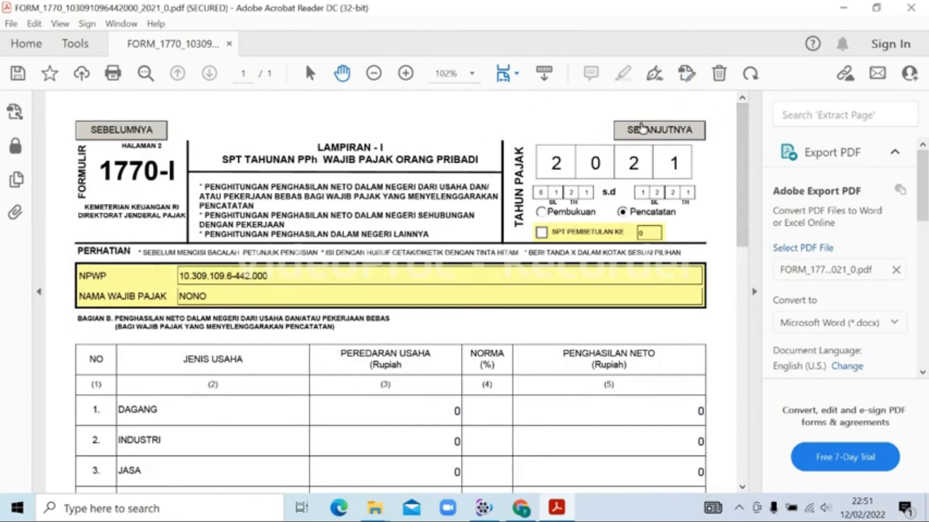
Enter the taxpayer's phone number on the main Formulir 1770 and set the non-taxable income status to TK with 0 dependants
{"action": "left_click", "coordinate": [677, 129]}
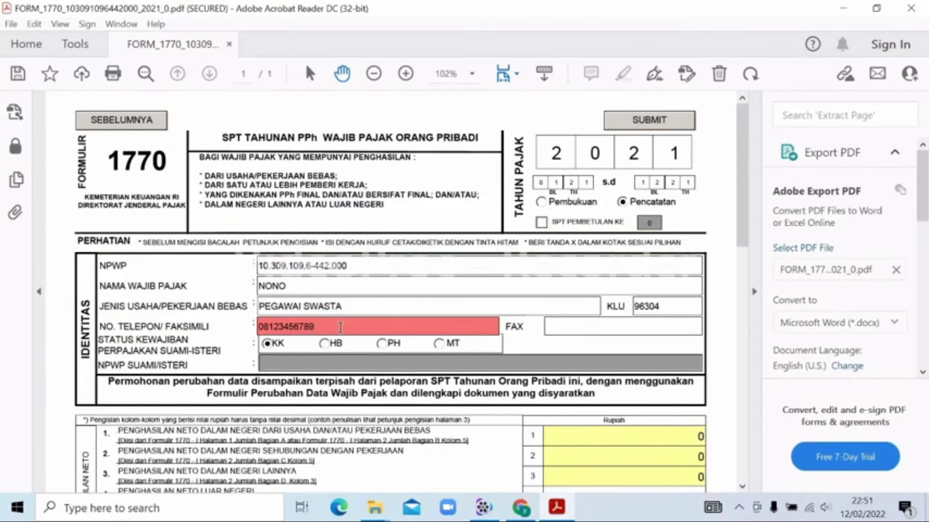
{"action": "key", "text": "Tab"}
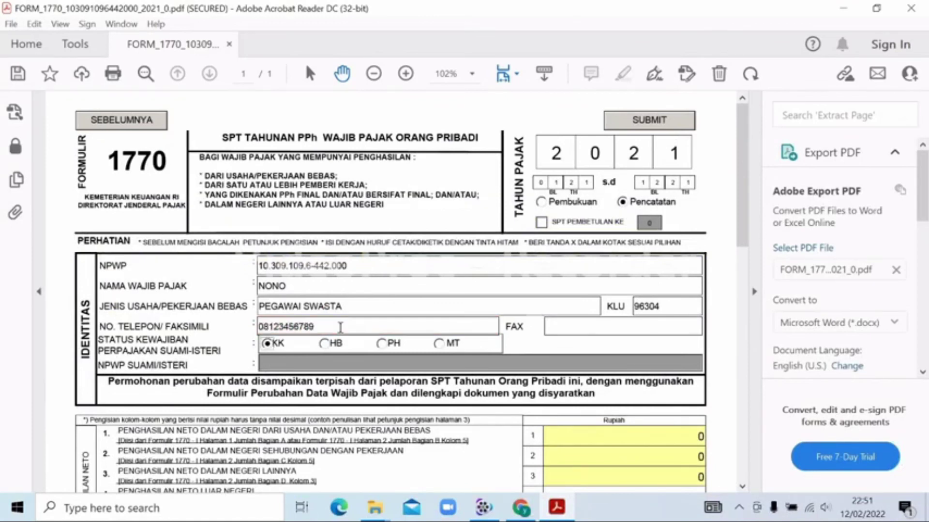
{"action": "left_click_drag", "start_coordinate": [741, 142], "coordinate": [729, 246]}
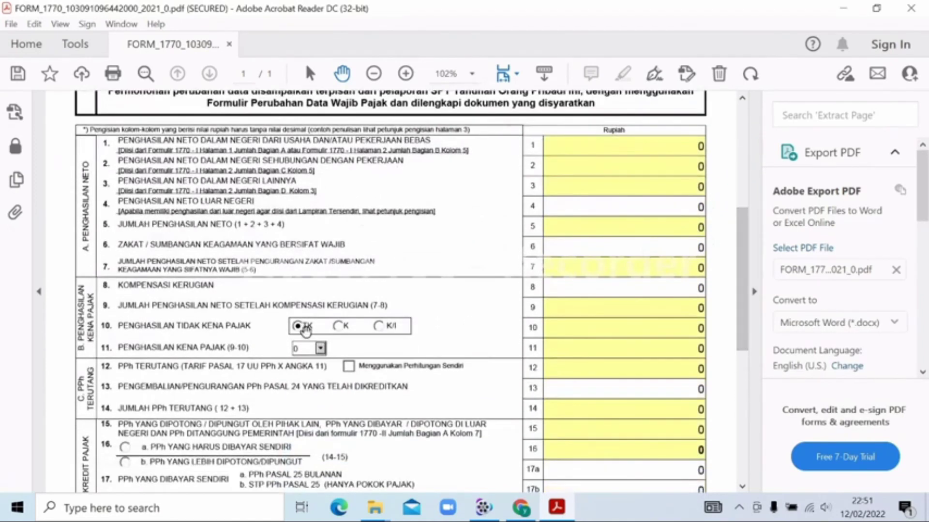
{"action": "left_click", "coordinate": [340, 328]}
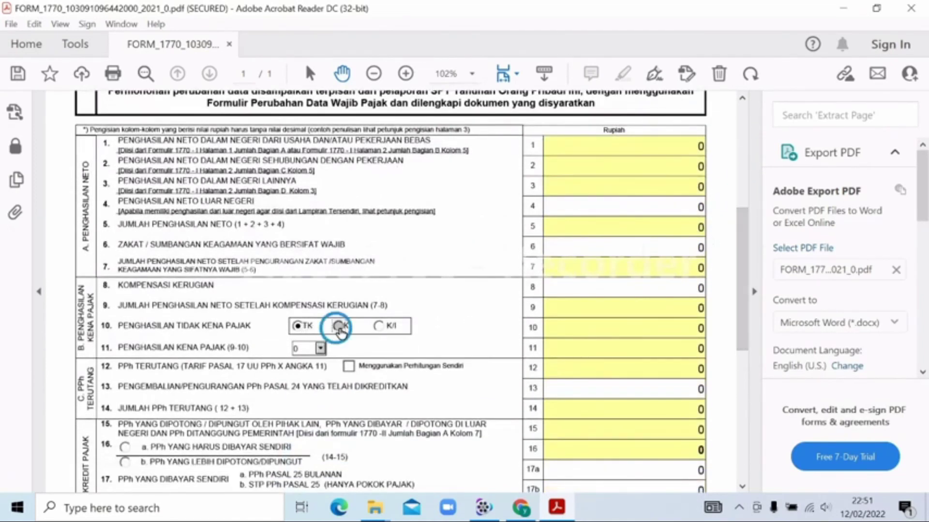
{"action": "left_click", "coordinate": [297, 328]}
{"action": "left_click", "coordinate": [319, 348]}
{"action": "left_click", "coordinate": [310, 359]}
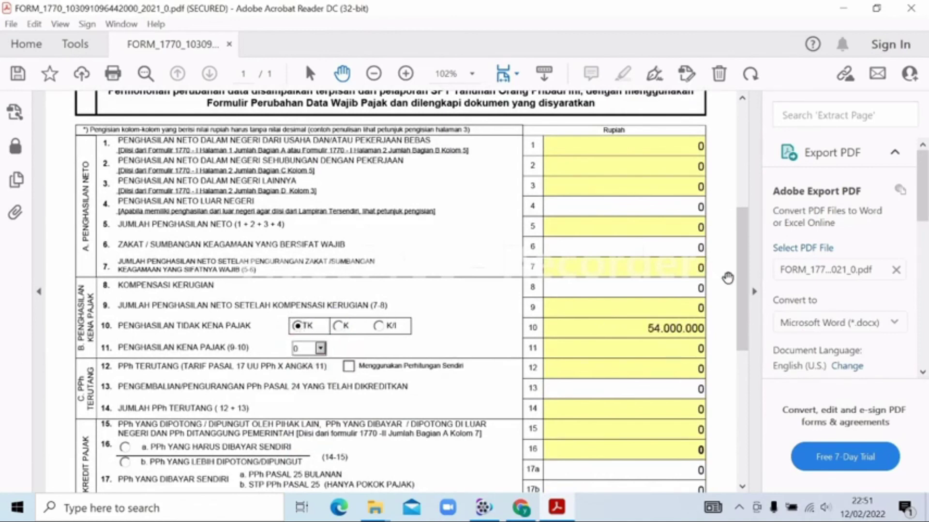
Set the date in the Pernyataan section to 12 February 2022
{"action": "left_click_drag", "start_coordinate": [744, 300], "coordinate": [727, 426]}
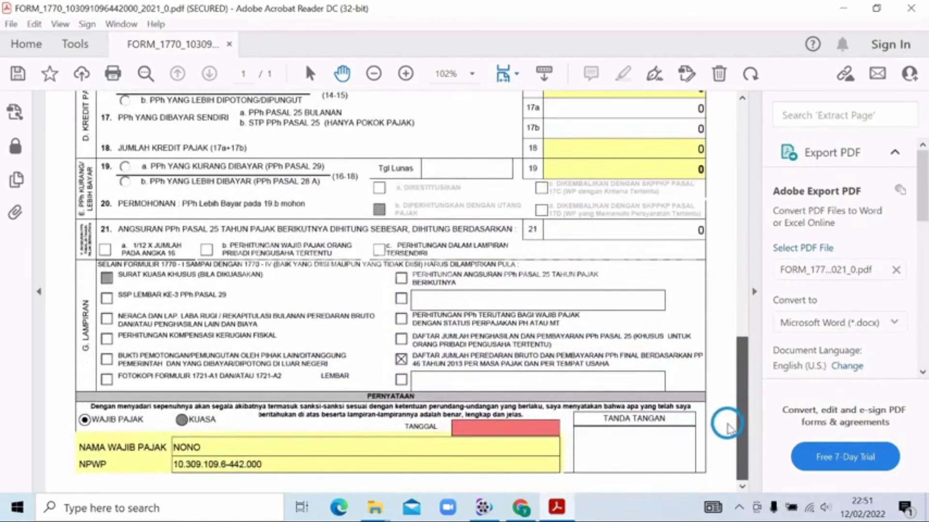
{"action": "left_click", "coordinate": [489, 427]}
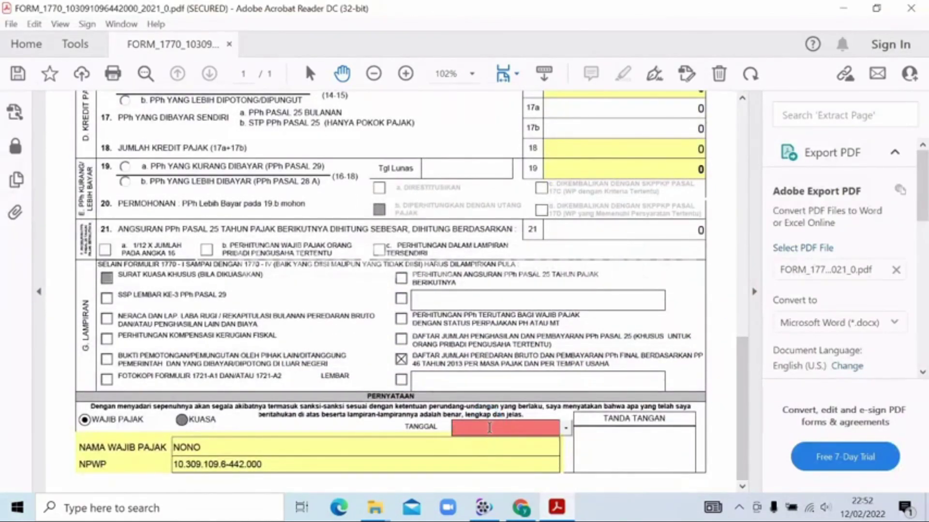
{"action": "left_click", "coordinate": [566, 427]}
{"action": "left_click", "coordinate": [561, 428]}
{"action": "left_click", "coordinate": [569, 425]}
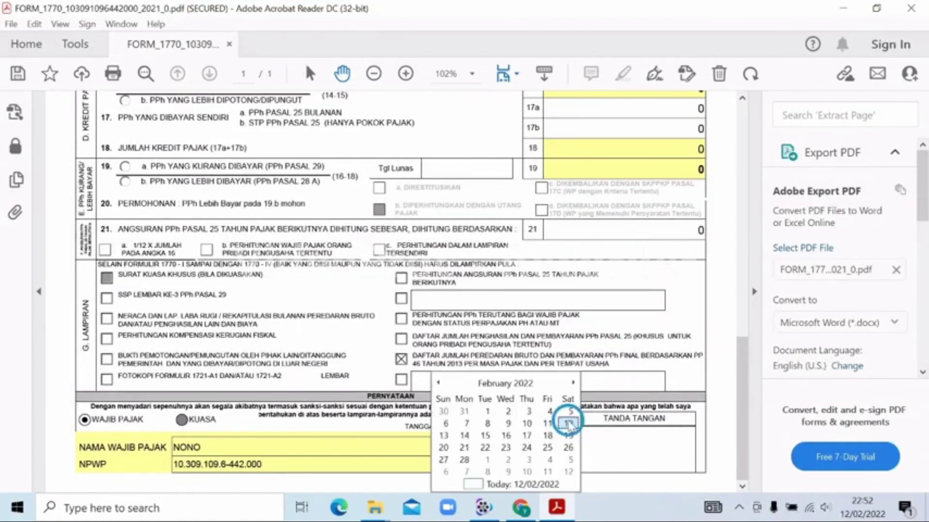
Proceed to submission of the return and attach Daftar PP4623.pdf as the Rekapitulasi Peredaran Bruto
{"action": "left_click_drag", "start_coordinate": [744, 427], "coordinate": [741, 159]}
{"action": "left_click", "coordinate": [677, 120]}
{"action": "left_click", "coordinate": [159, 227]}
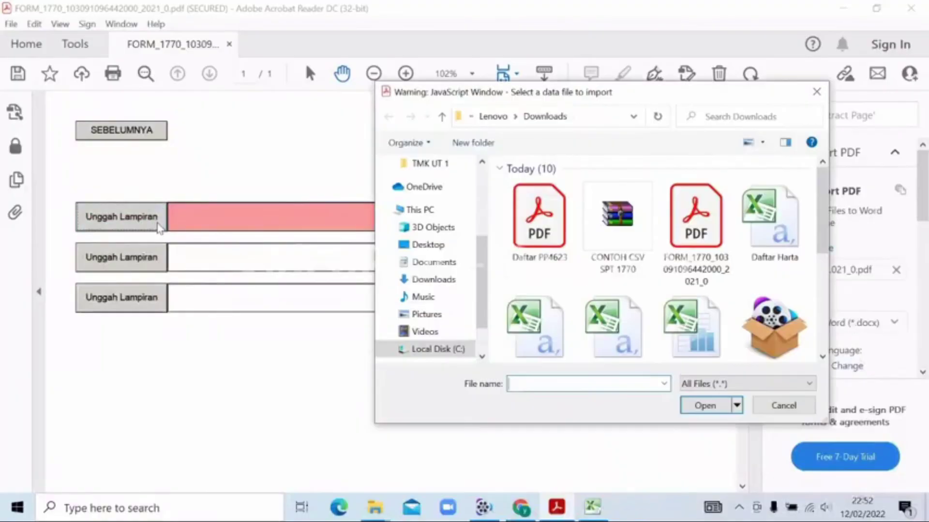
{"action": "left_click", "coordinate": [545, 201]}
{"action": "double_click", "coordinate": [546, 201]}
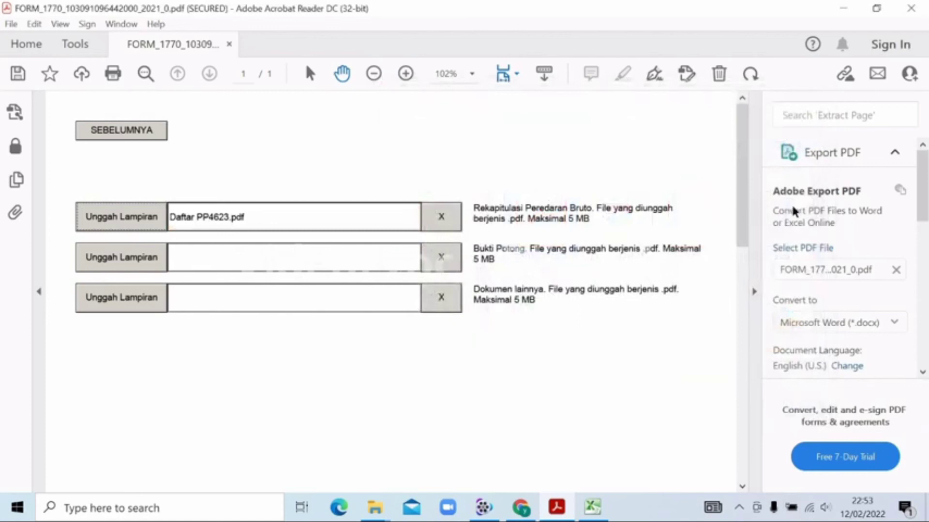
Copy the verification code from the [E-Form] Kode Verifikasi email in Gmail and enter it in the return's Kode Verifikasi field
{"action": "left_click_drag", "start_coordinate": [736, 192], "coordinate": [739, 318]}
{"action": "left_click", "coordinate": [193, 347]}
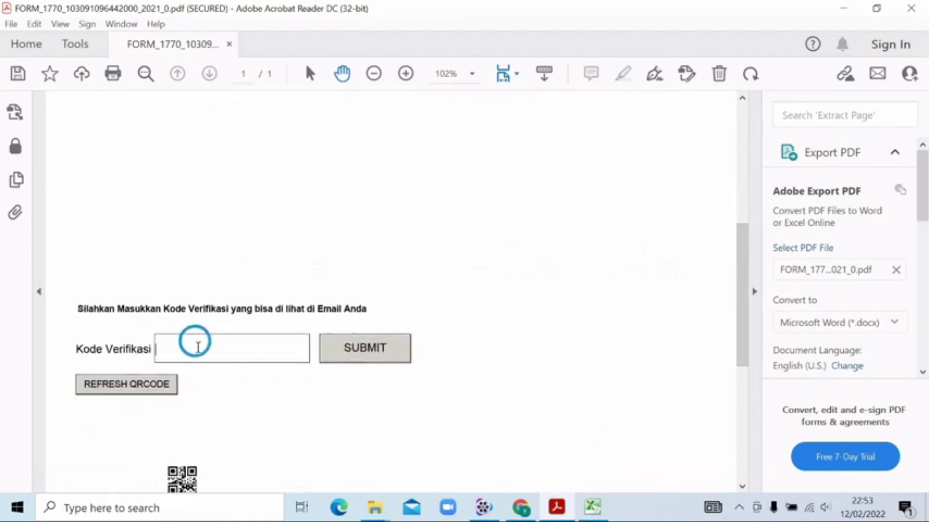
{"action": "key", "text": "alt+Tab"}
{"action": "left_click", "coordinate": [552, 274]}
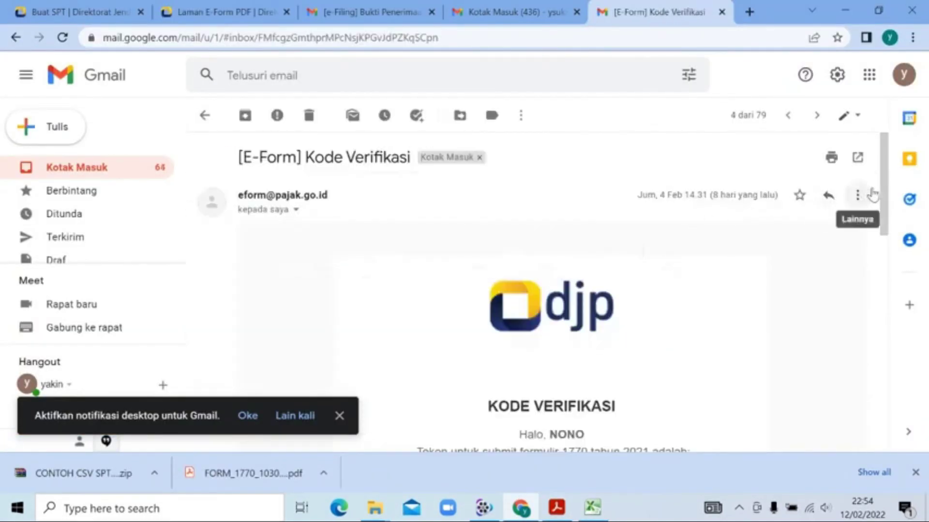
{"action": "left_click_drag", "start_coordinate": [885, 192], "coordinate": [894, 247]}
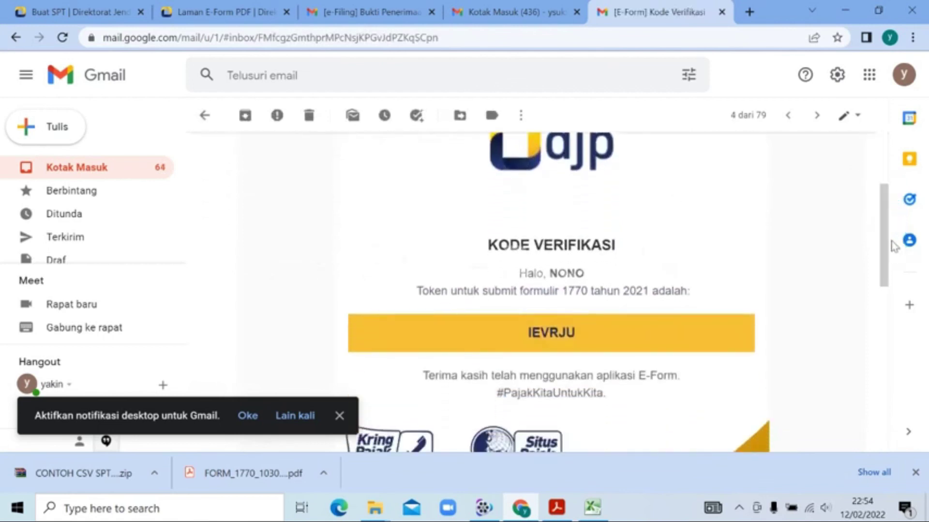
{"action": "double_click", "coordinate": [551, 333]}
{"action": "key", "text": "ctrl+c"}
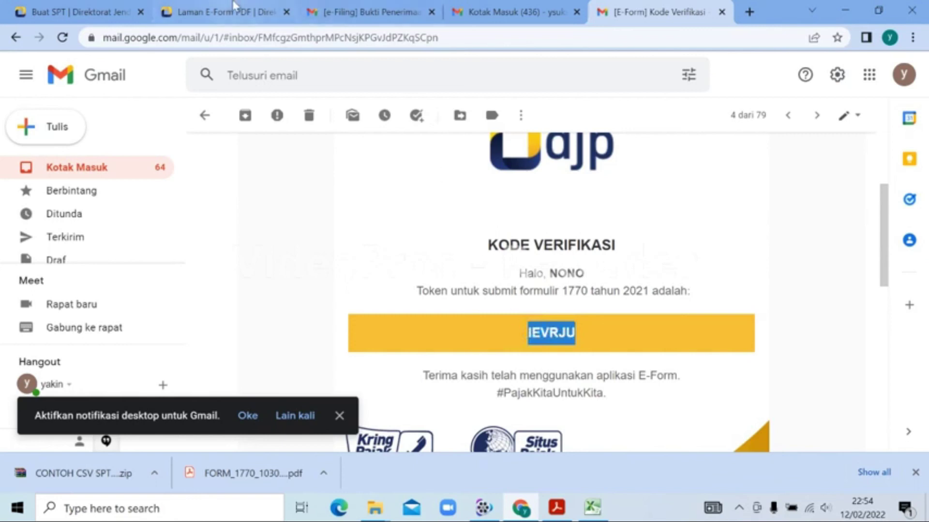
{"action": "left_click", "coordinate": [556, 508]}
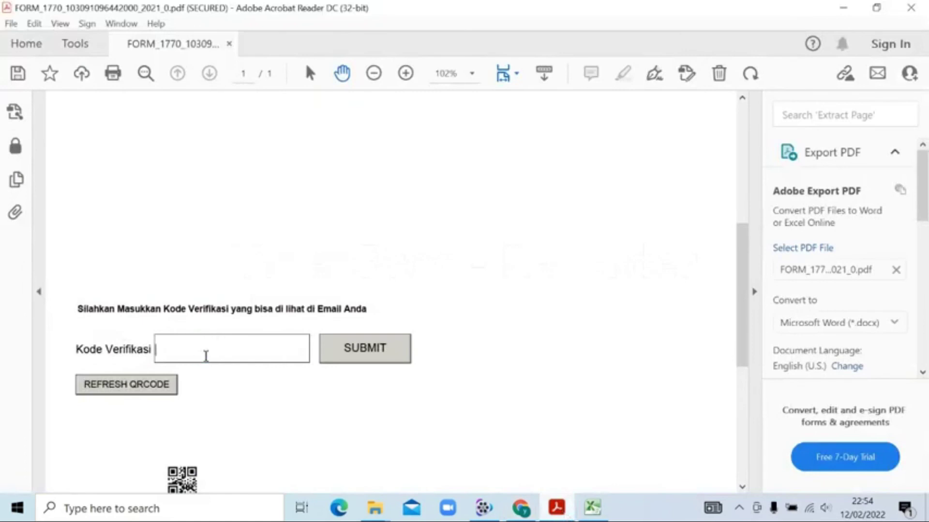
{"action": "key", "text": "ctrl+v"}
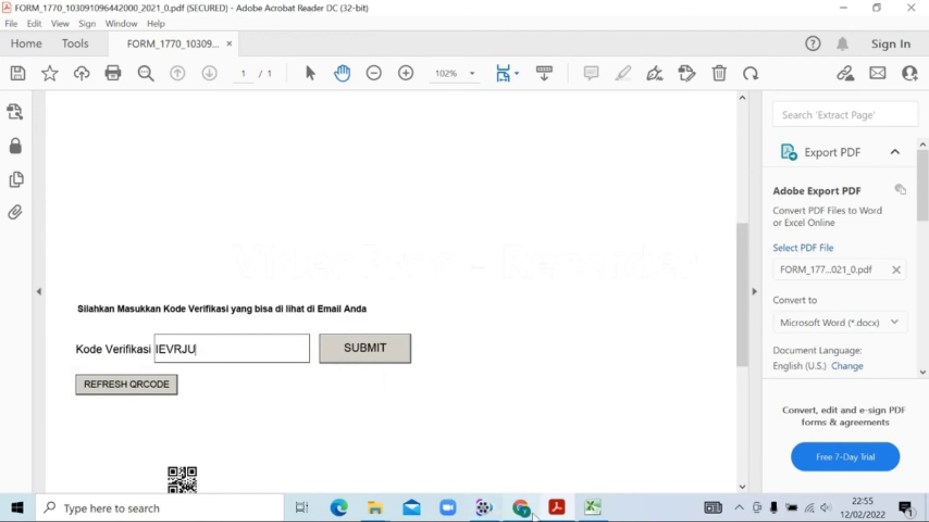
Switch to Chrome and view the [e-Filing] Bukti Penerimaan email with the electronic filing receipt
{"action": "mouse_move", "coordinate": [533, 517]}
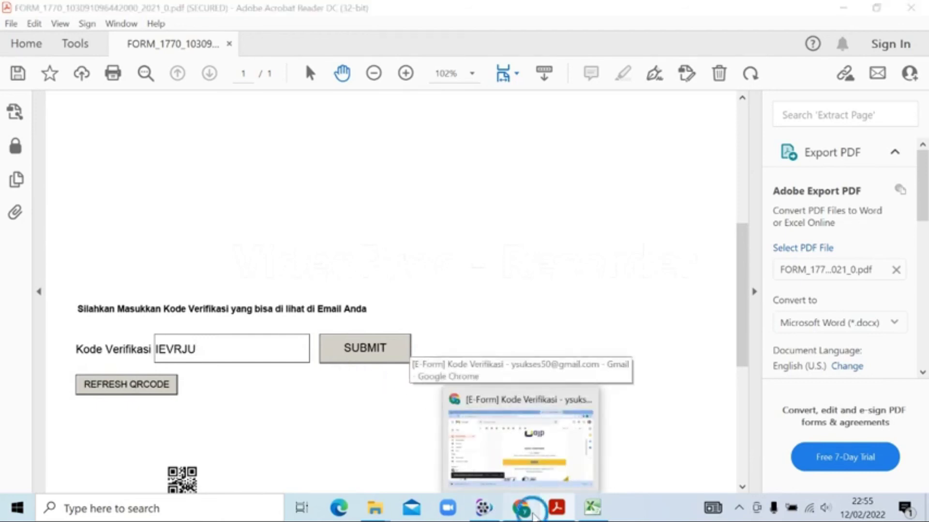
{"action": "left_click", "coordinate": [533, 516]}
{"action": "left_click", "coordinate": [348, 15]}
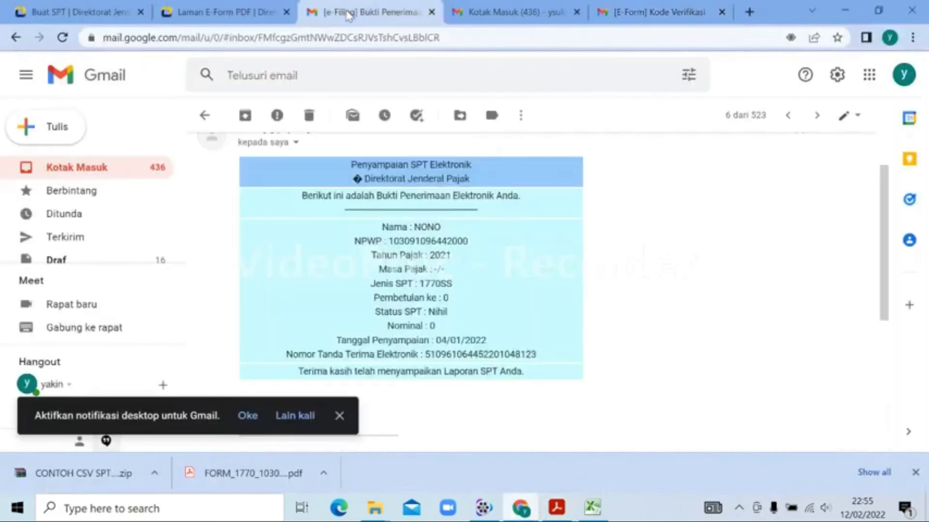